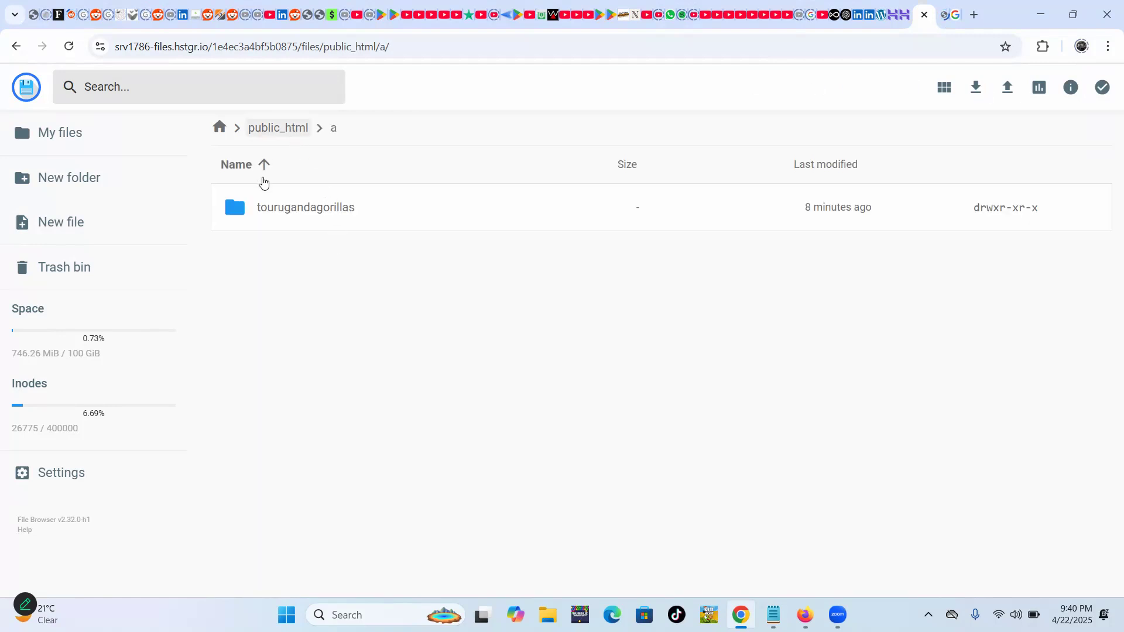
Go up to public_html, reopen its a folder and enter the tourugandagorillas subfolder.
left_click(278, 129)
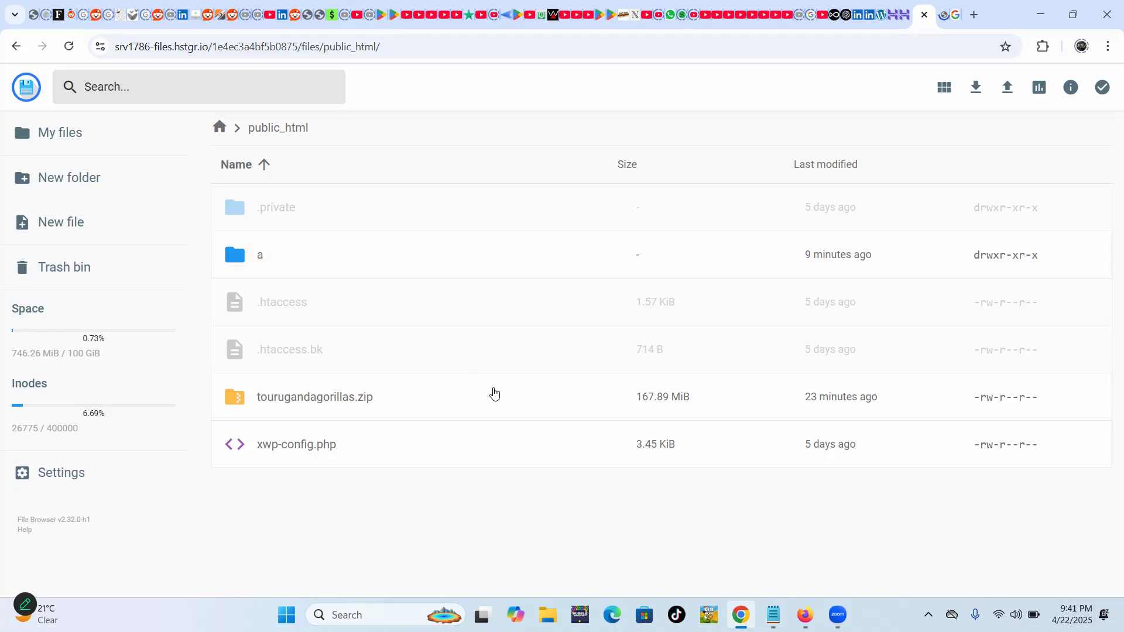
left_click(277, 259)
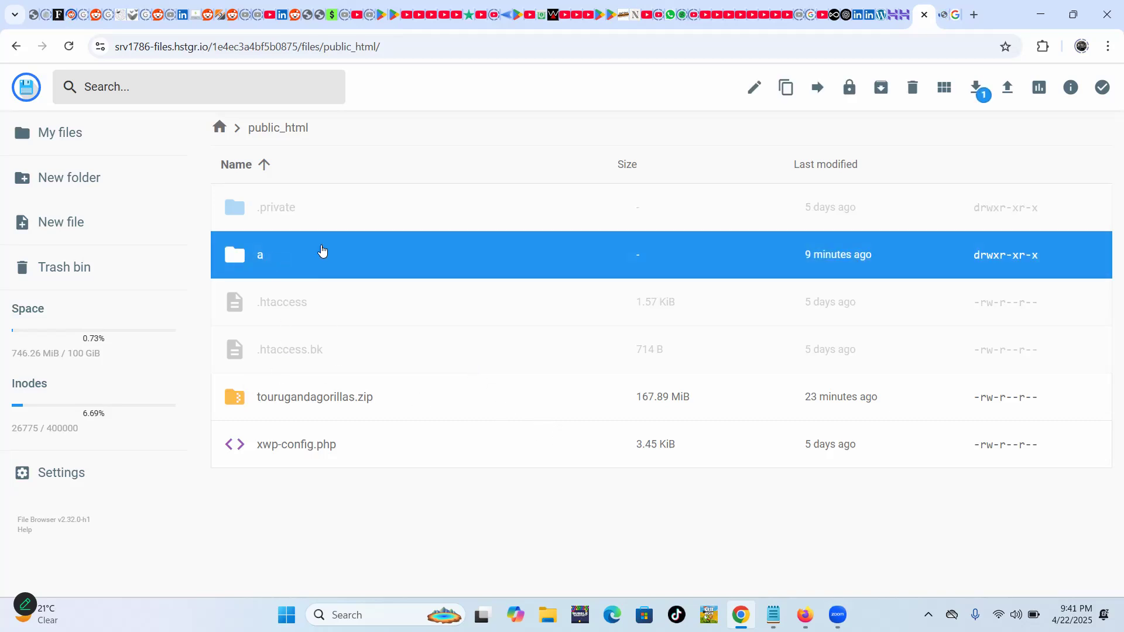
double_click(239, 254)
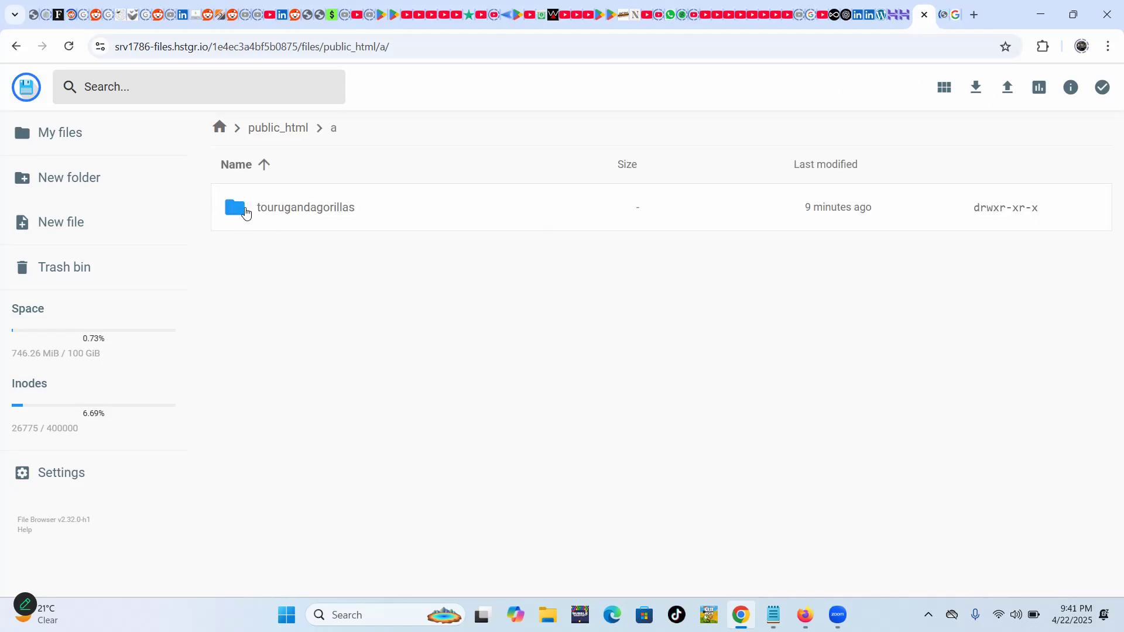
double_click(242, 211)
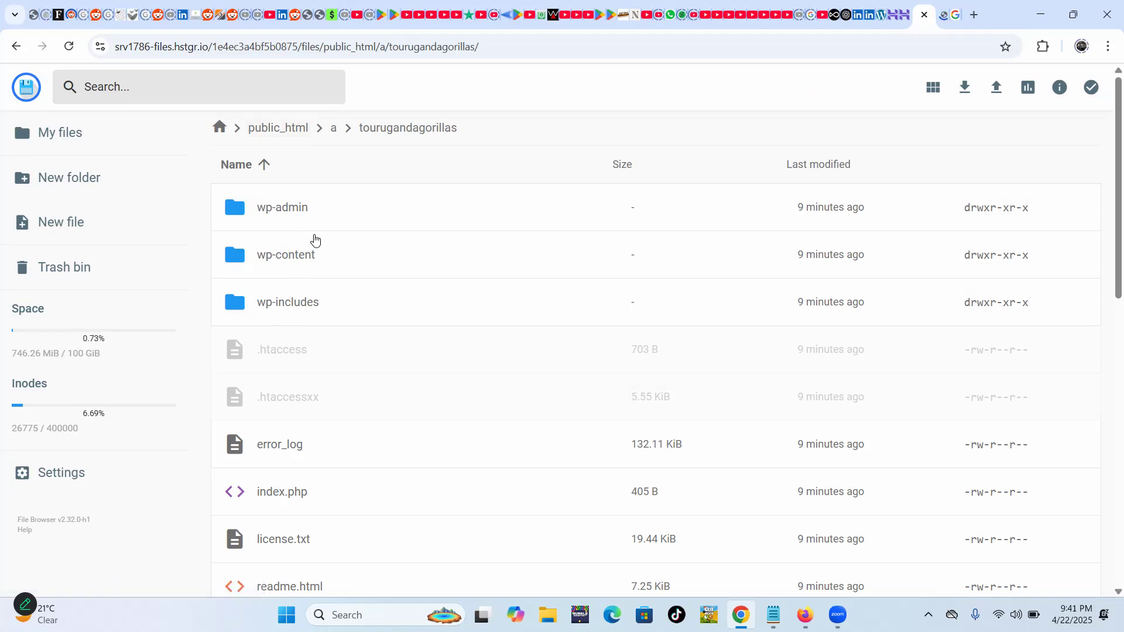
left_click(282, 265)
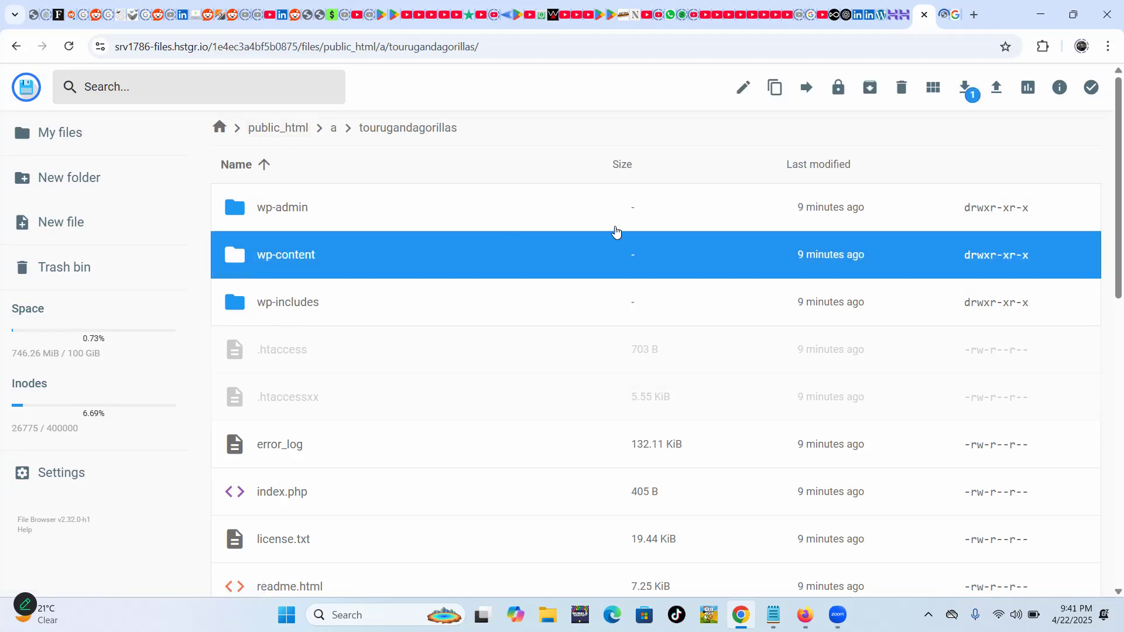
left_click(806, 92)
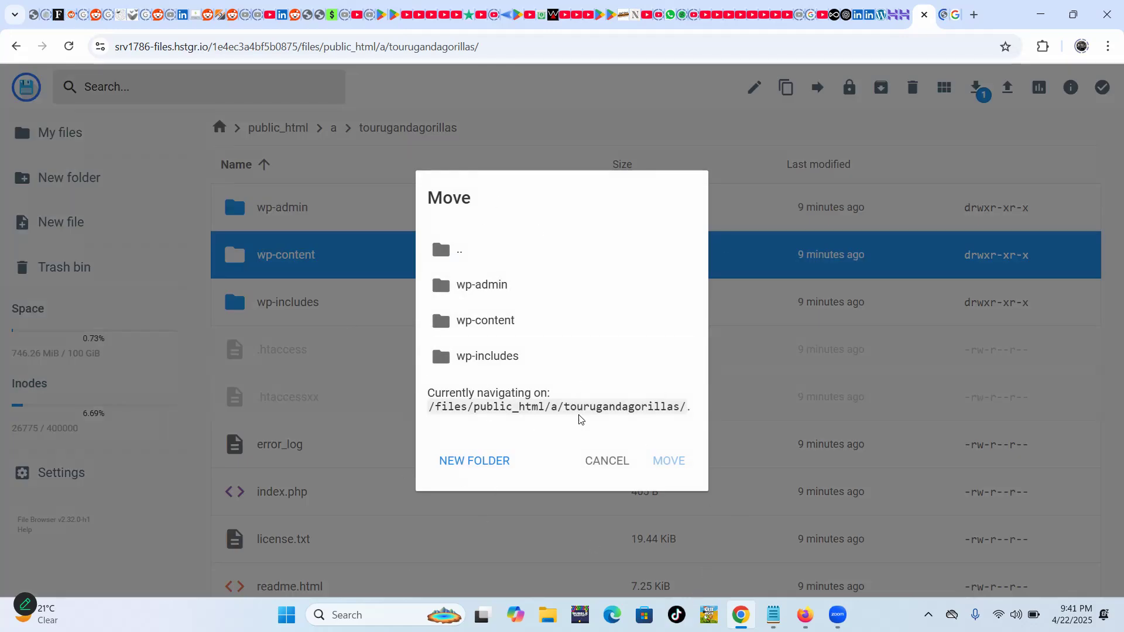
left_click(605, 466)
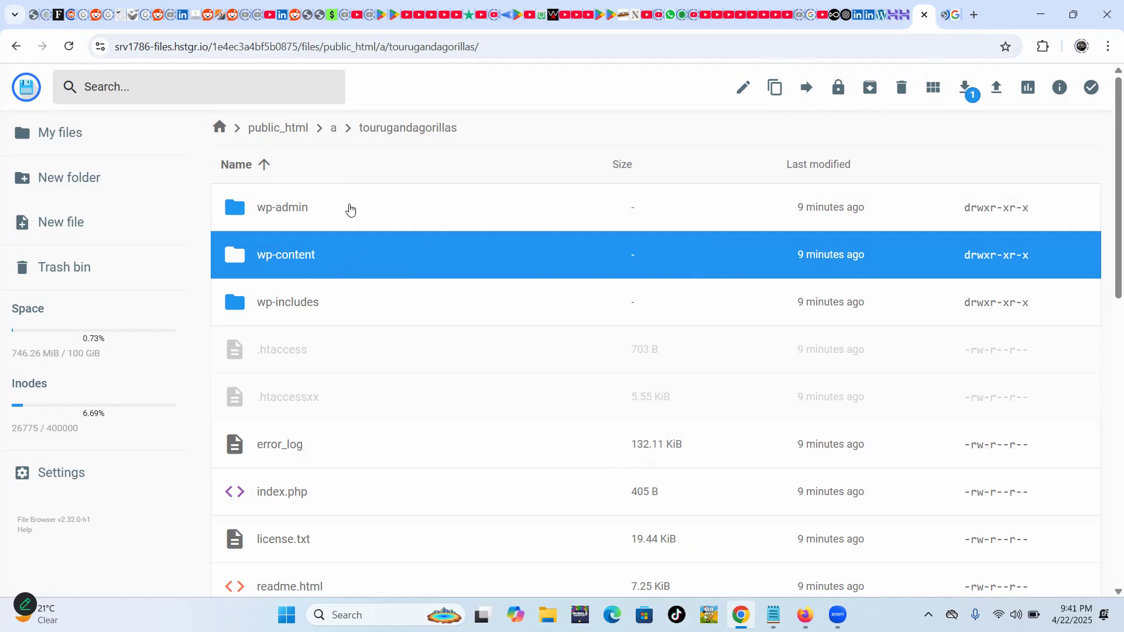
Return to the root folder and launch a fresh file manager from the tourugandagorillas.com dashboard in Hostinger.
left_click(285, 128)
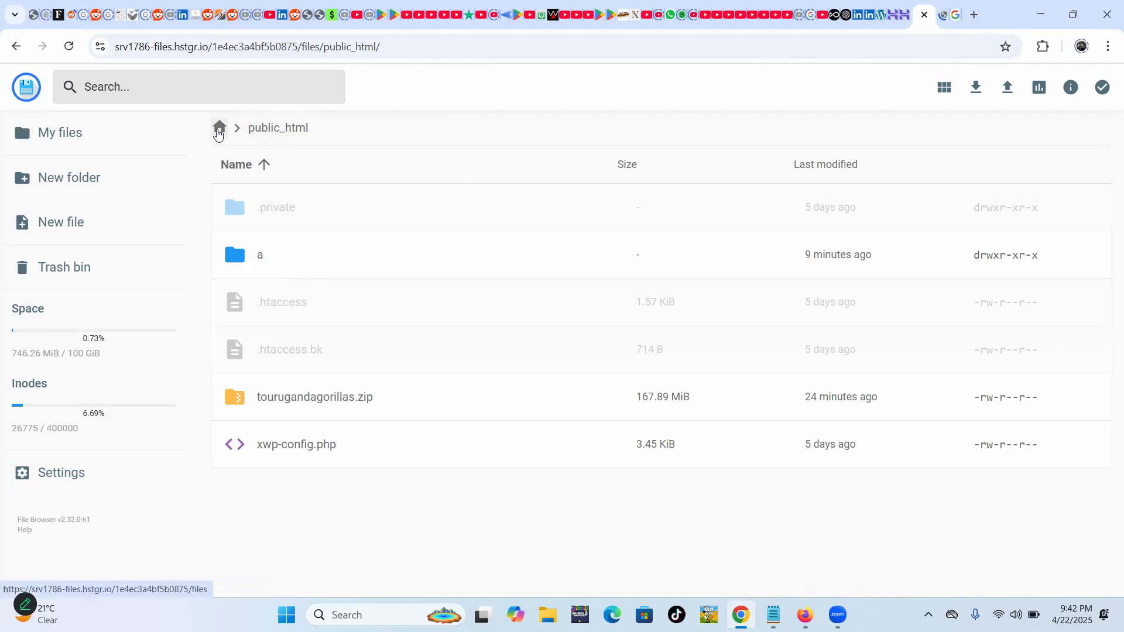
left_click(219, 127)
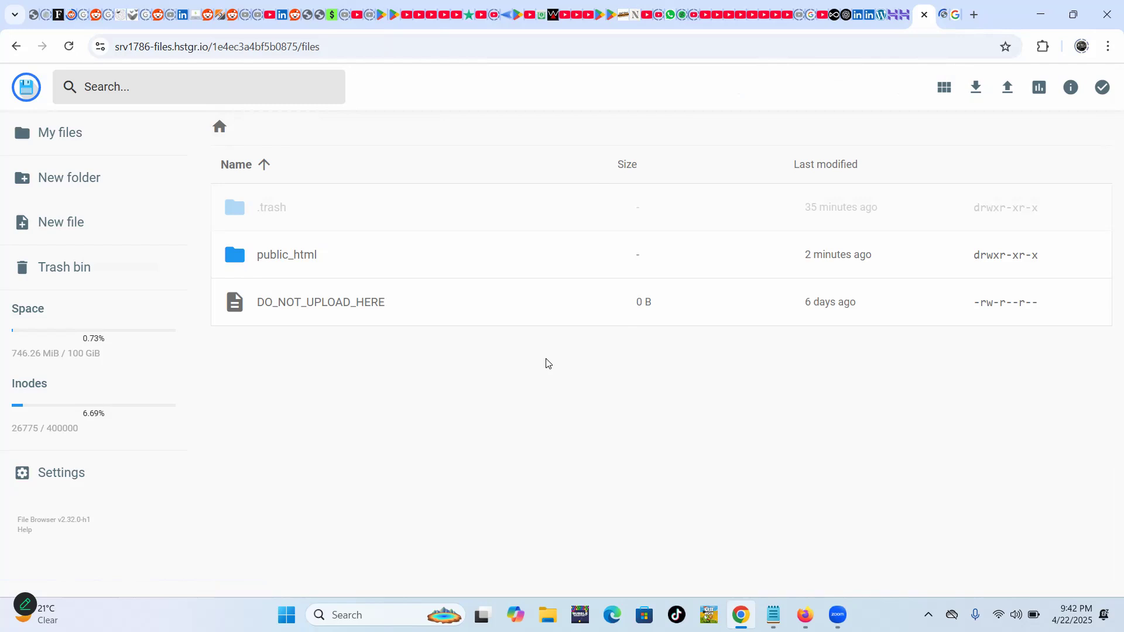
left_click(905, 13)
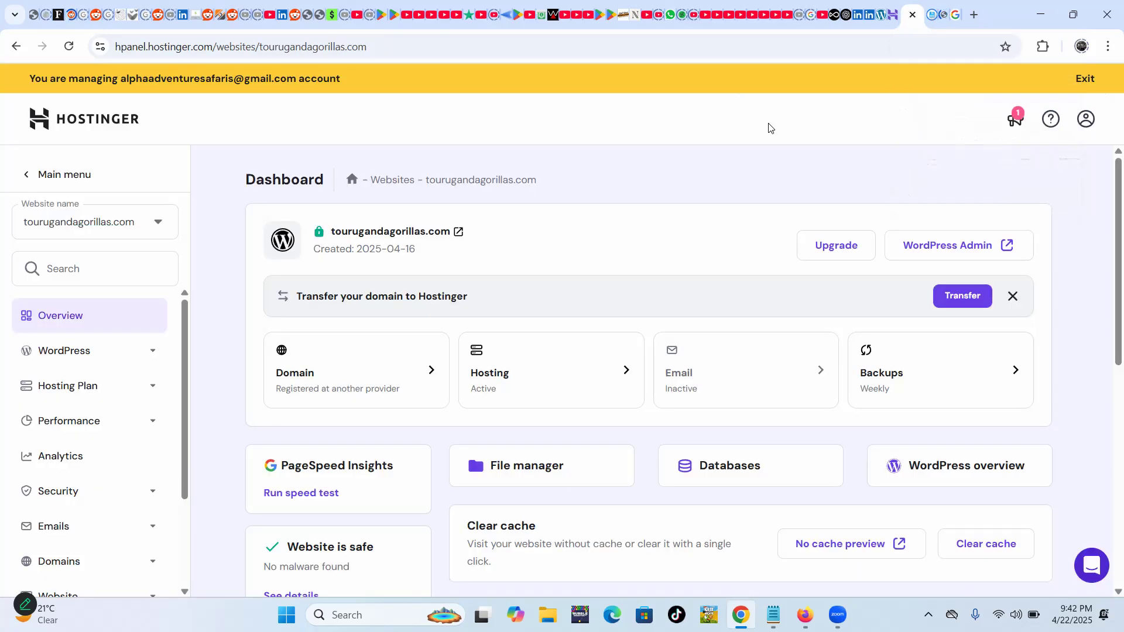
scroll(642, 347, "down", 6)
scroll(638, 346, "up", 1)
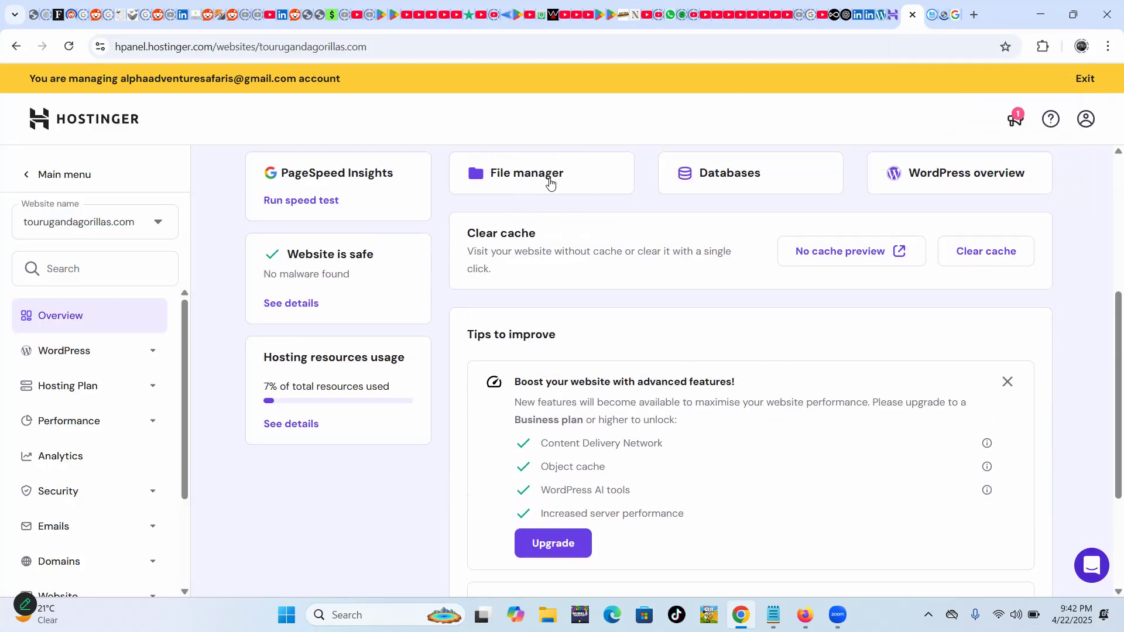
left_click(932, 14)
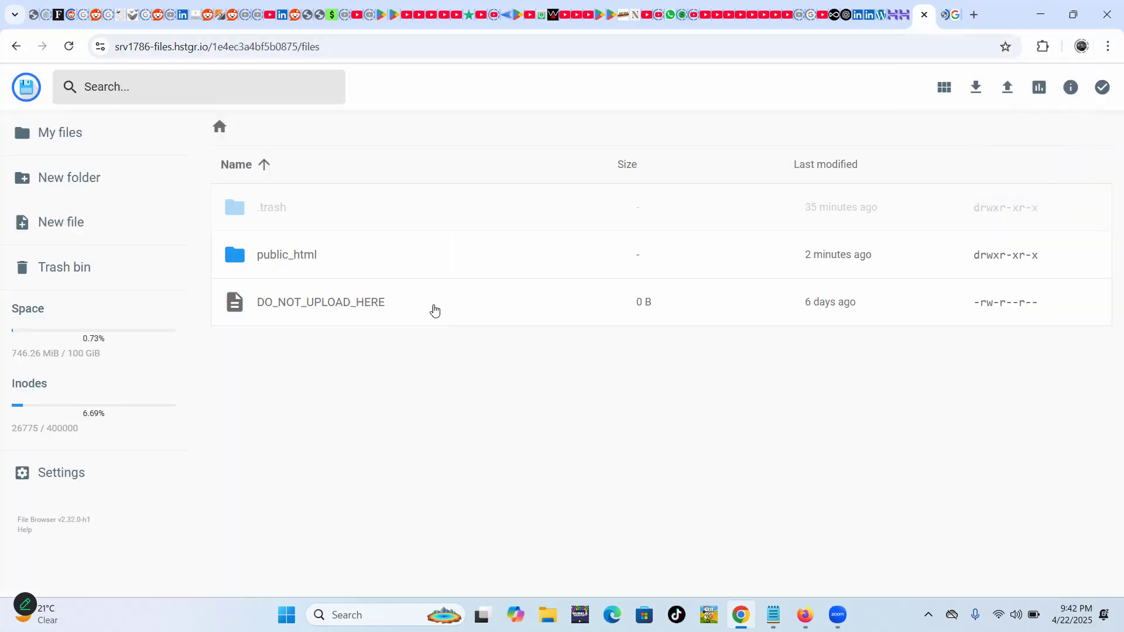
left_click(899, 23)
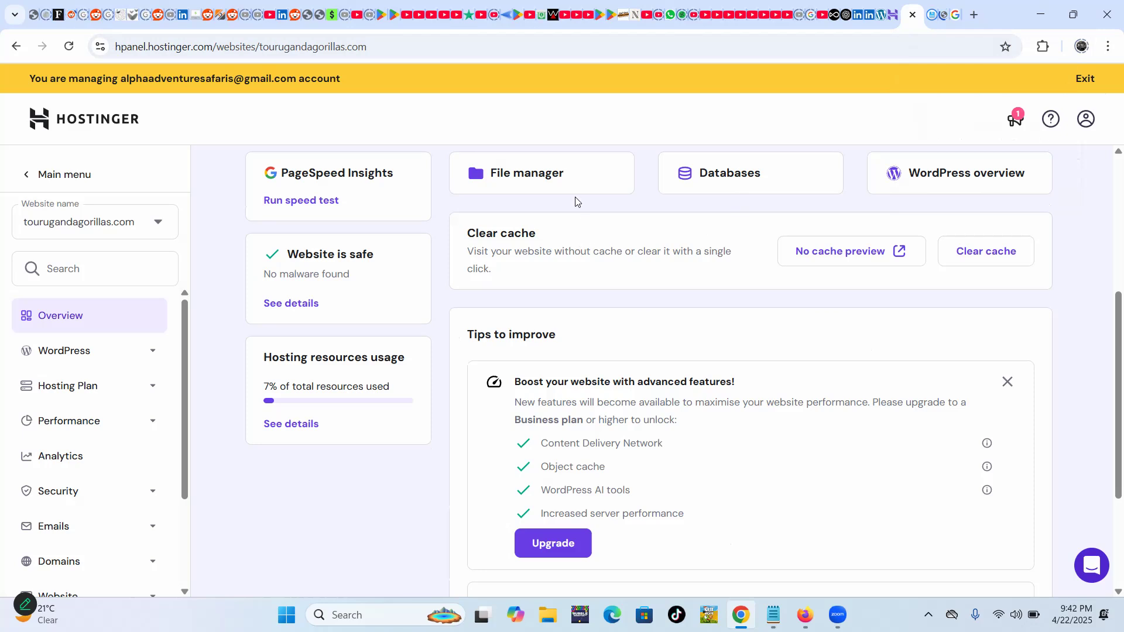
left_click(932, 14)
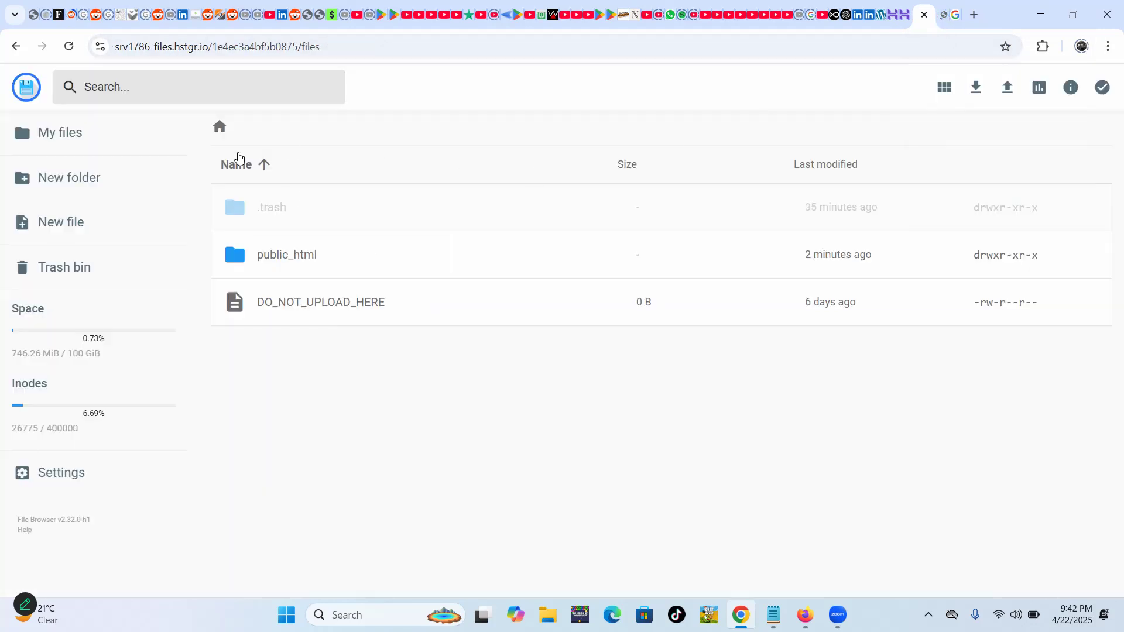
left_click(901, 16)
left_click(537, 178)
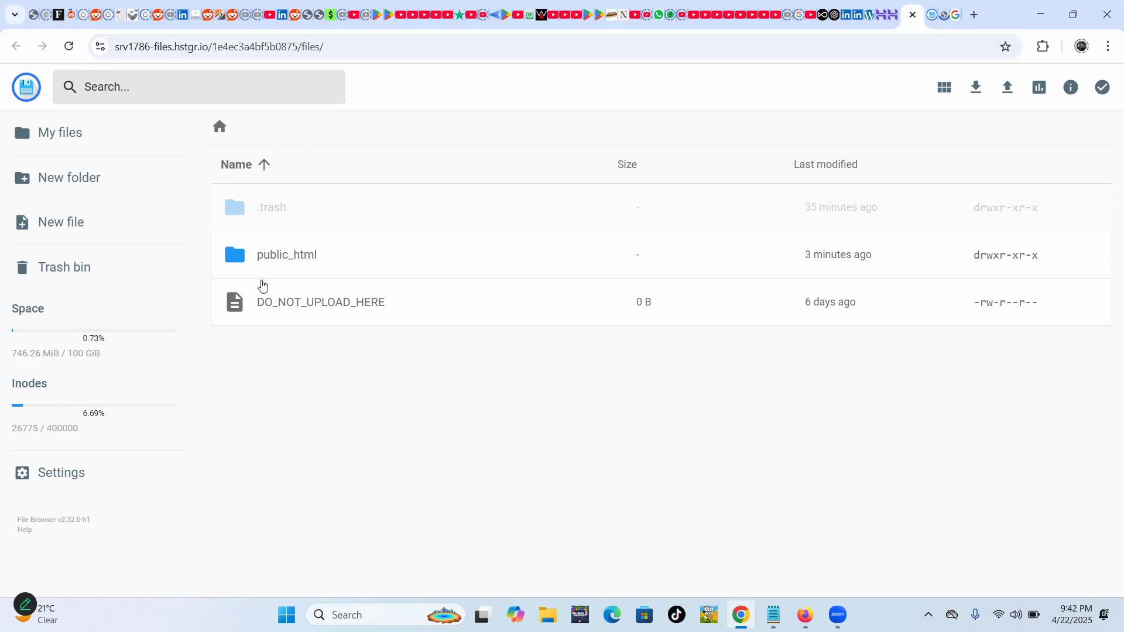
Open the public_html folder and select the tourugandagorillas.zip file in it.
left_click(334, 311)
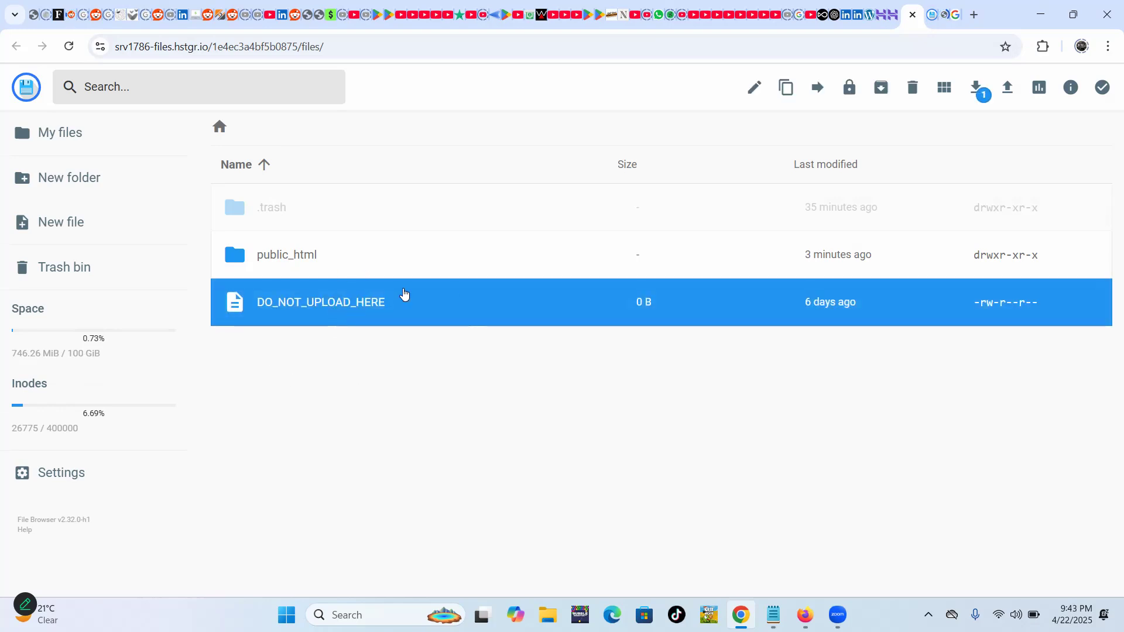
left_click(252, 261)
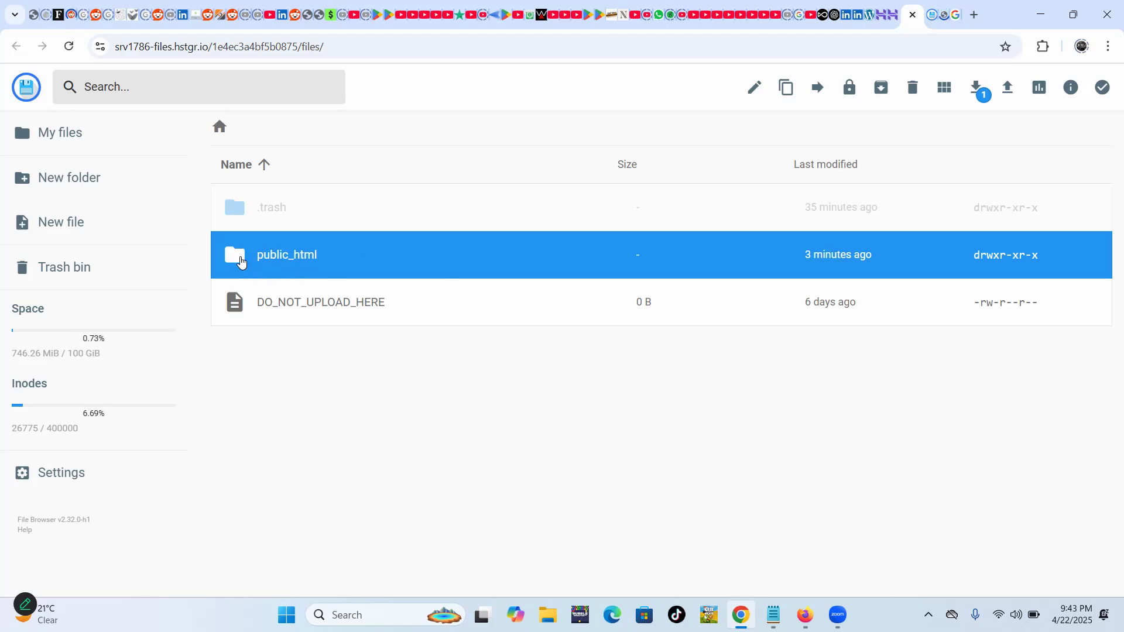
double_click(240, 261)
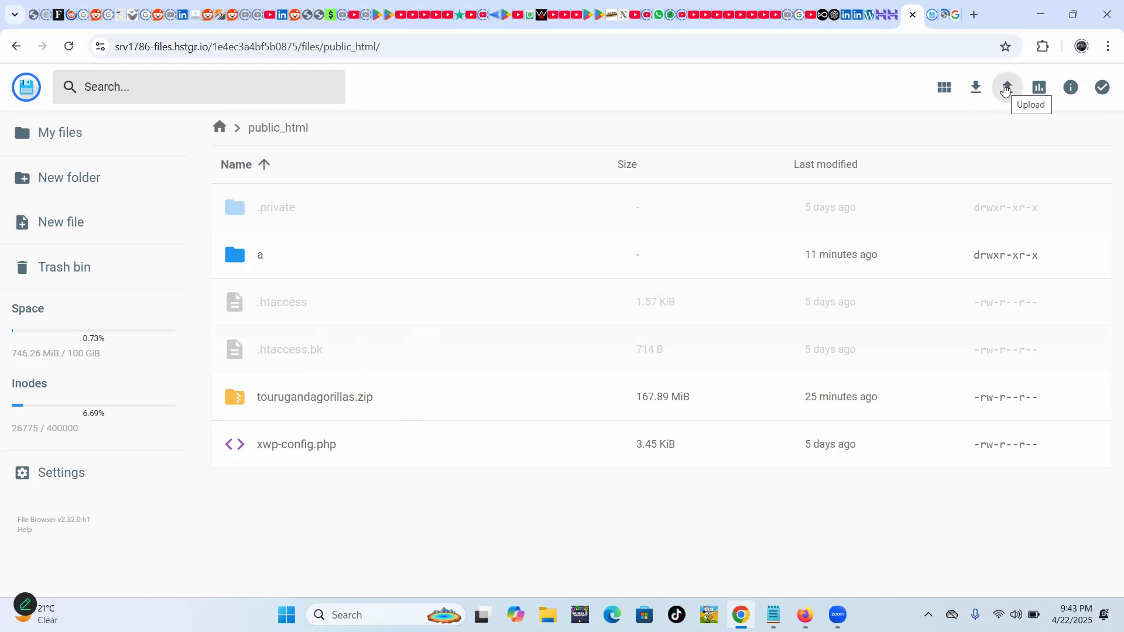
left_click(299, 405)
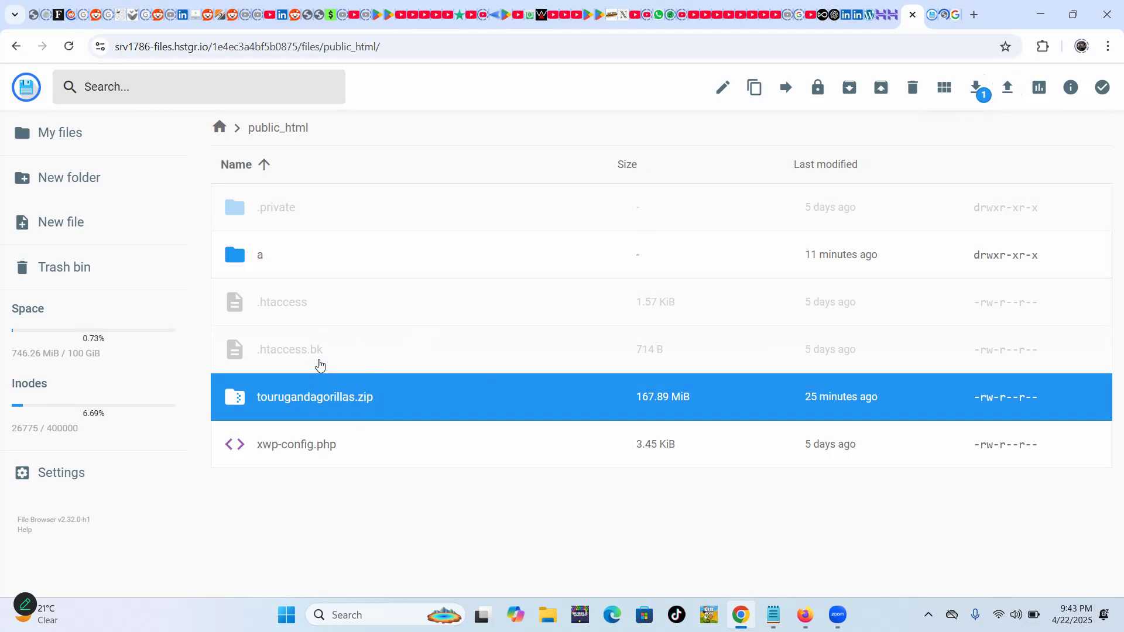
left_click(363, 363)
left_click(442, 396)
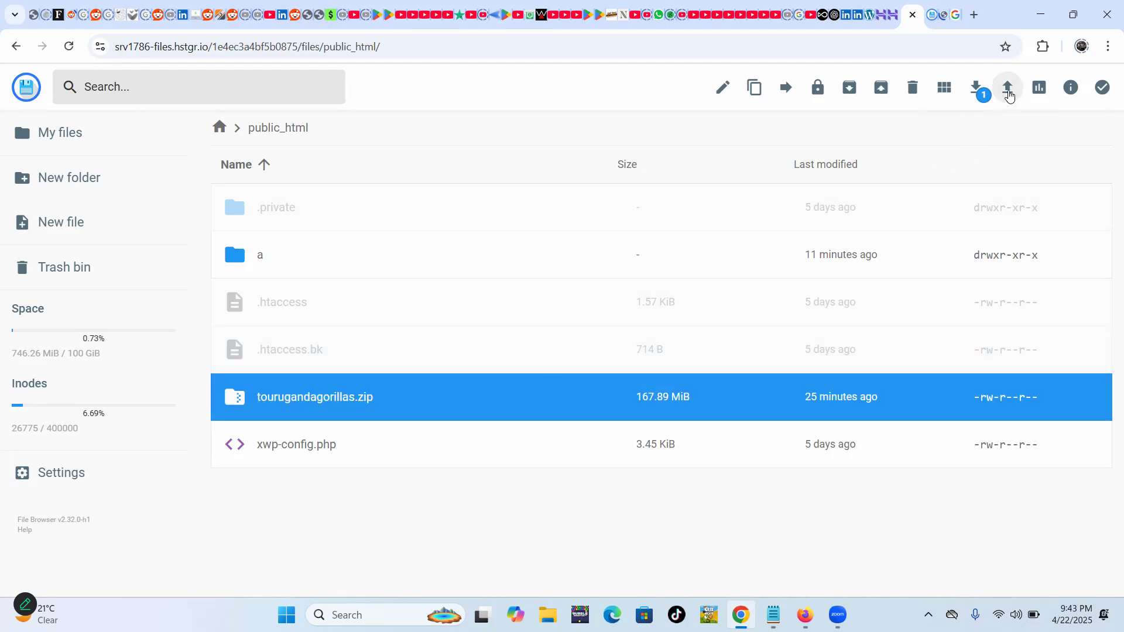
left_click(1007, 87)
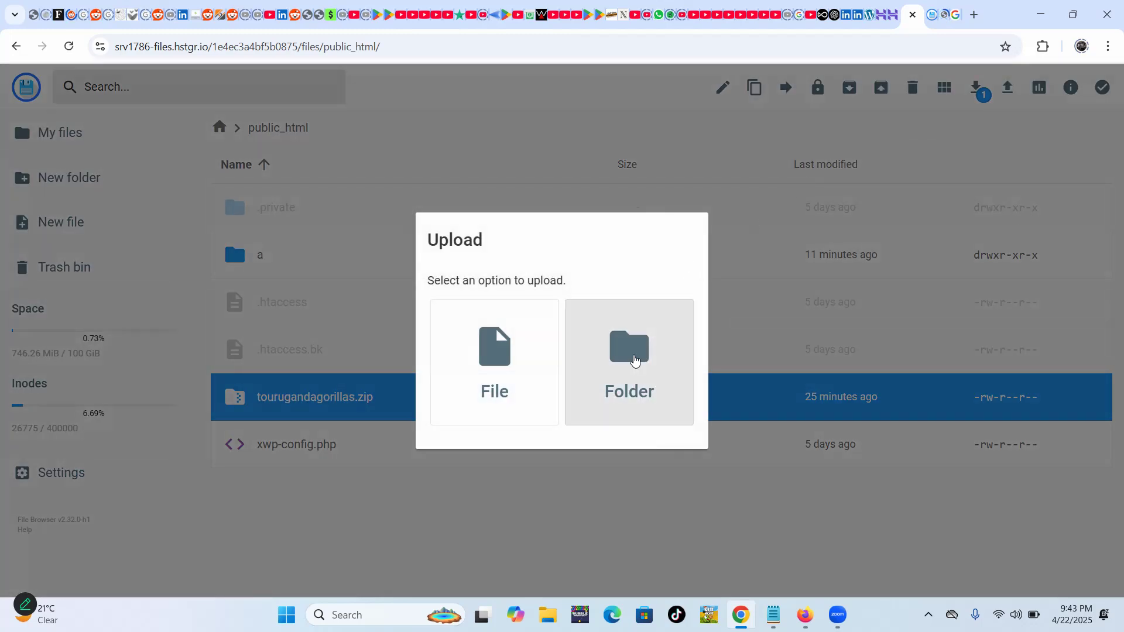
left_click(633, 356)
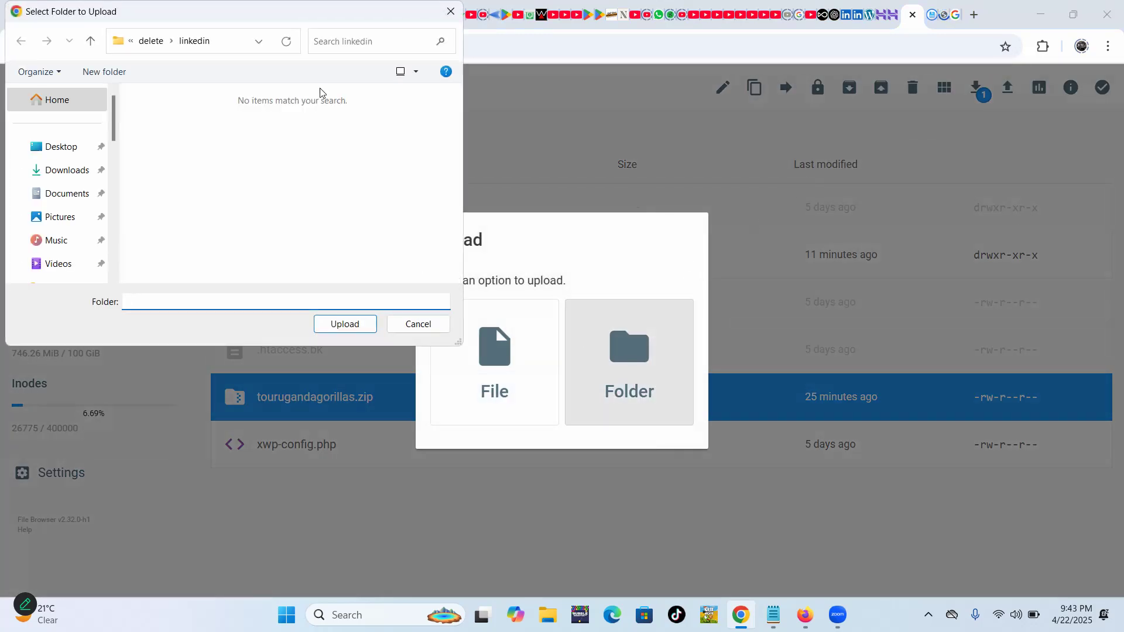
left_click(454, 17)
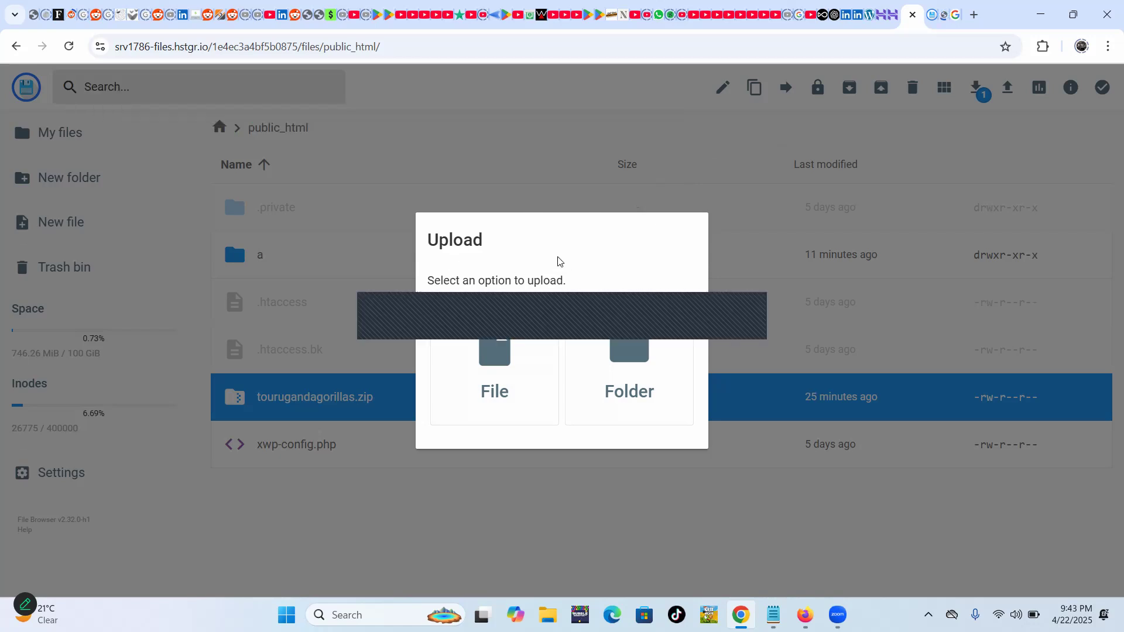
left_click(496, 372)
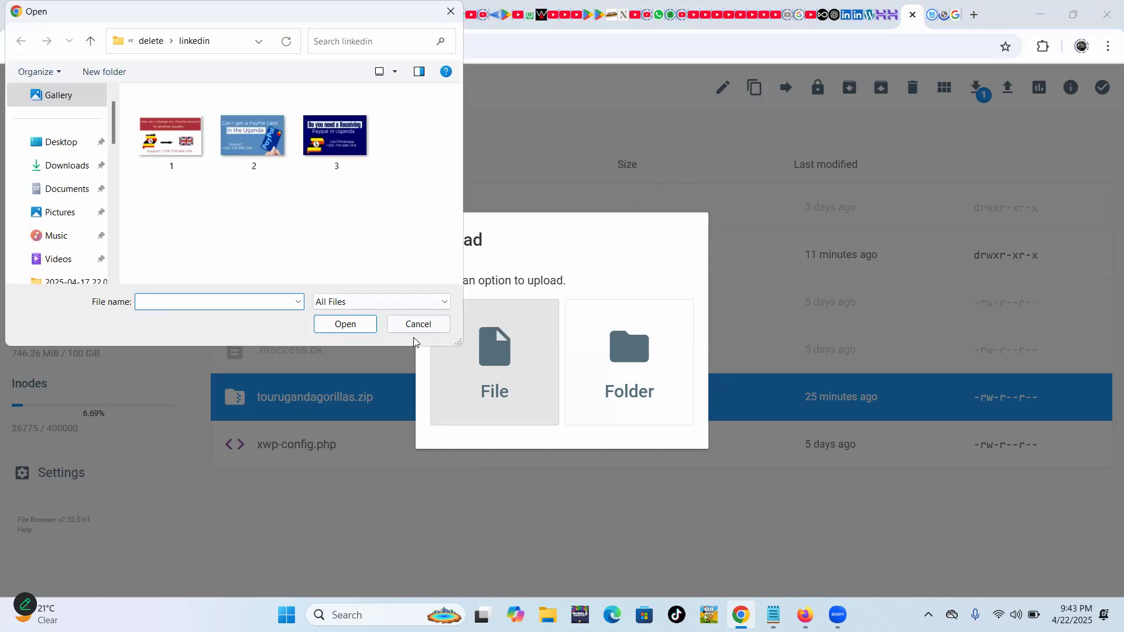
left_click(417, 325)
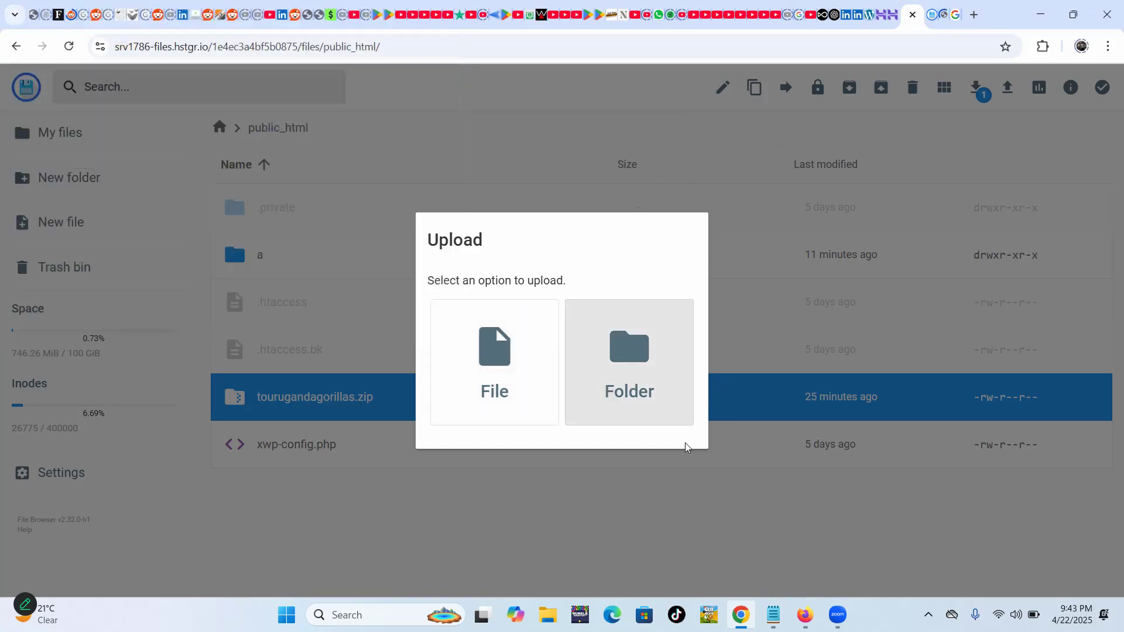
left_click(580, 536)
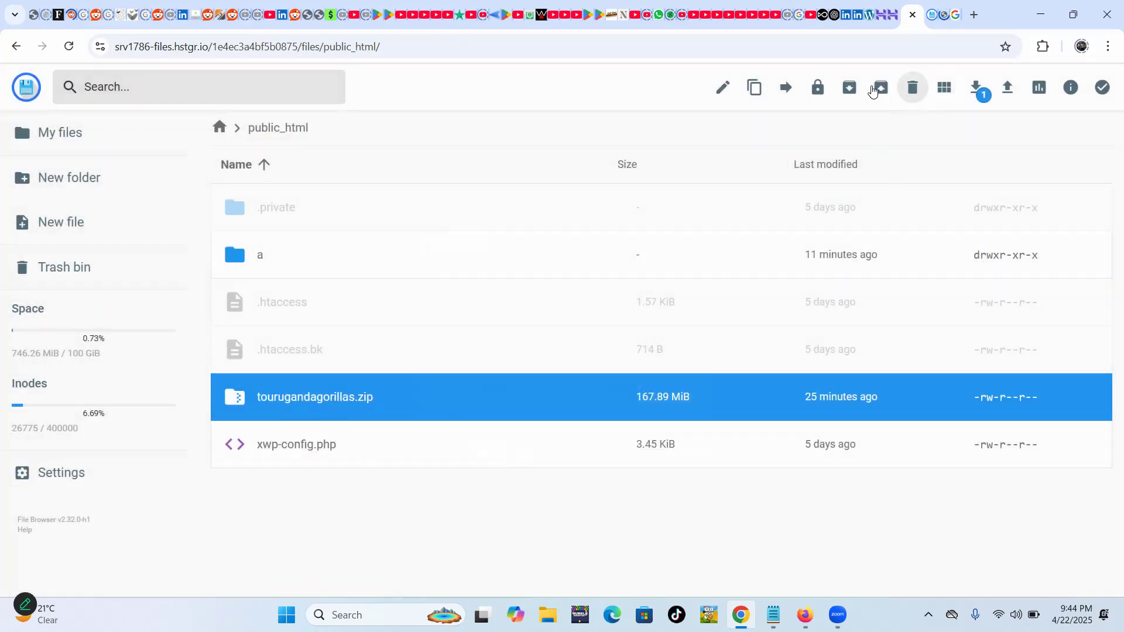
Start a file upload, pick the tourugandagorillas archive from the tourugandagorillas folder on USB Drive (E:), and cancel the upload.
left_click(1008, 91)
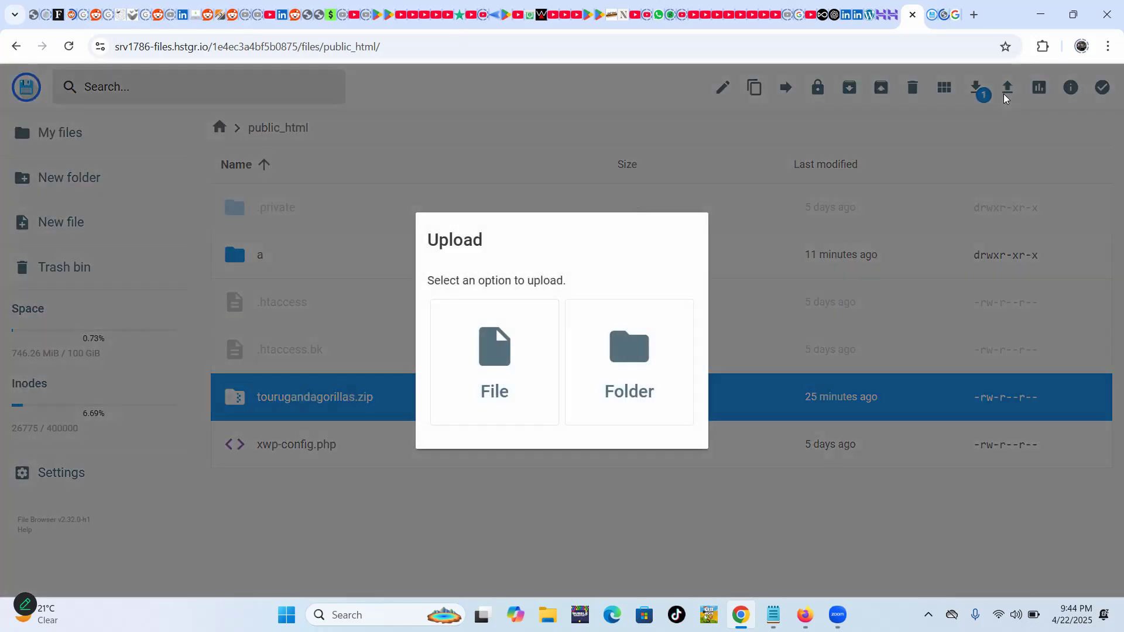
left_click(495, 358)
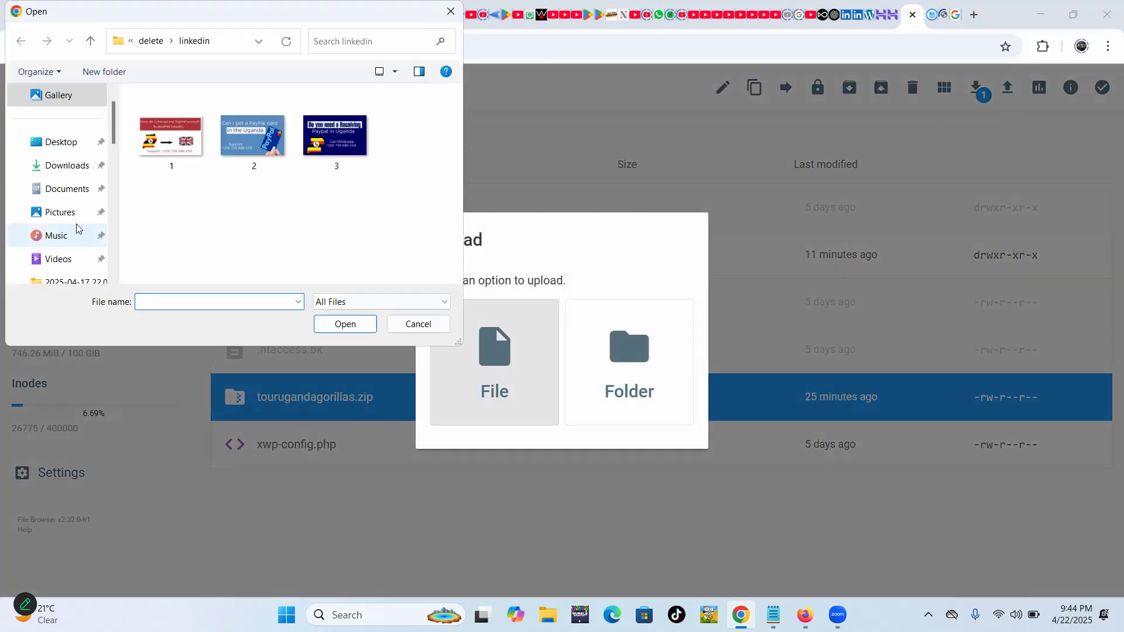
scroll(77, 229, "down", 5)
left_click(84, 166)
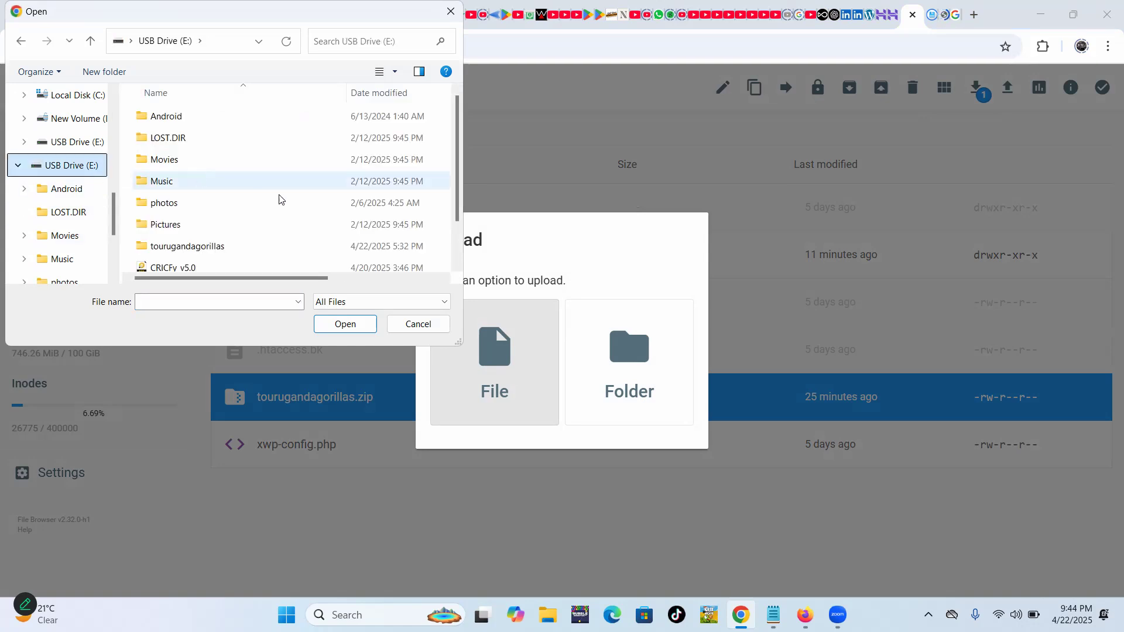
scroll(279, 199, "down", 1)
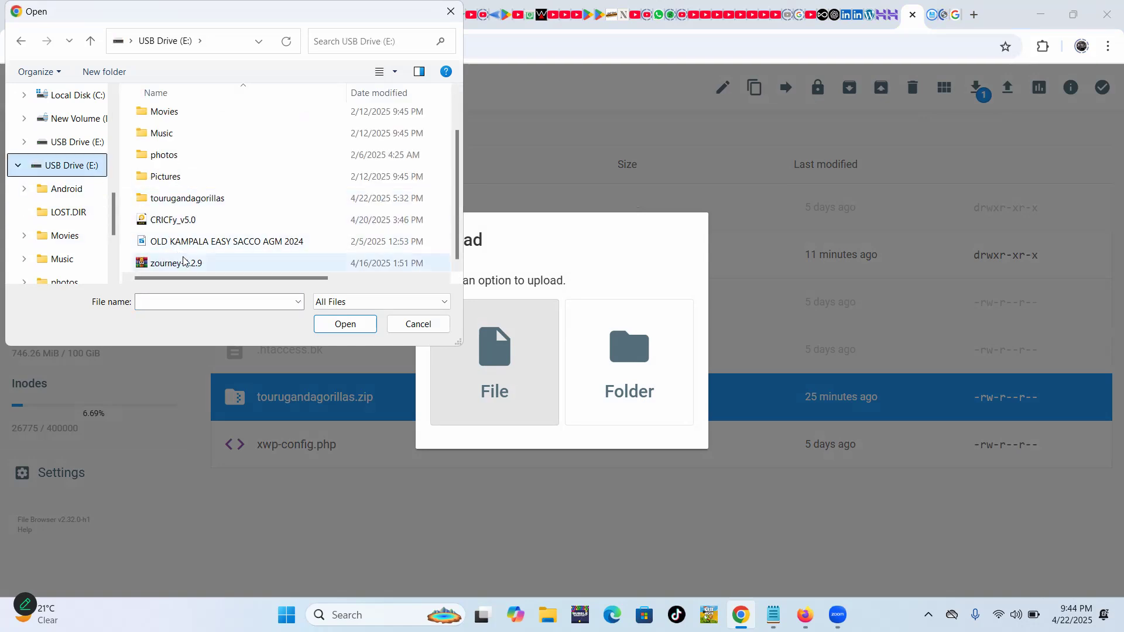
left_click(185, 202)
left_click(190, 116)
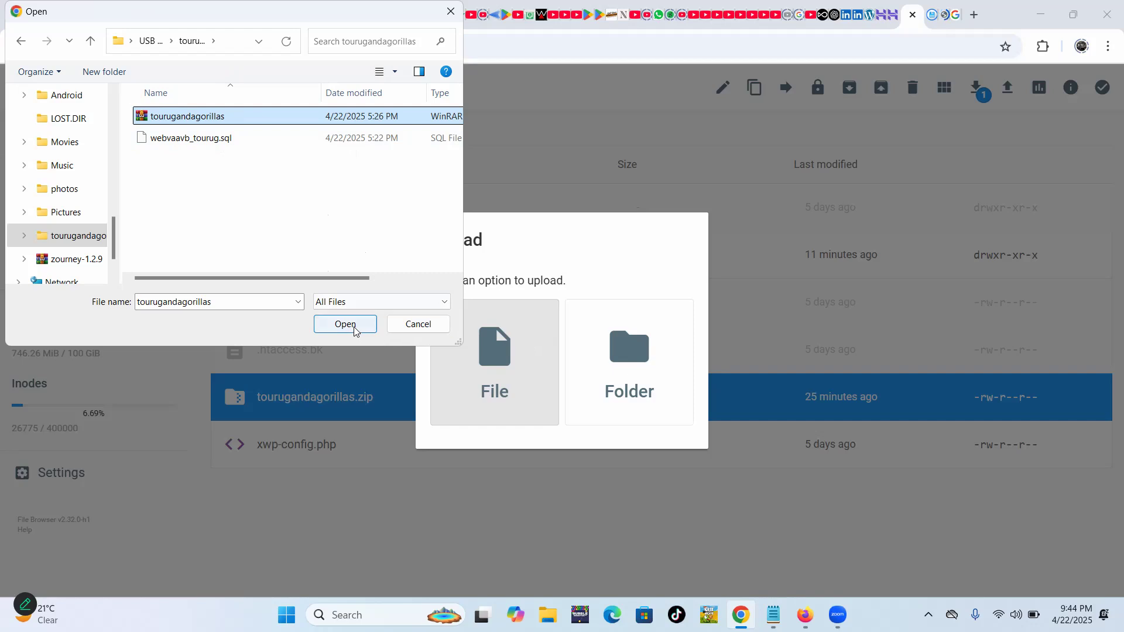
left_click(441, 326)
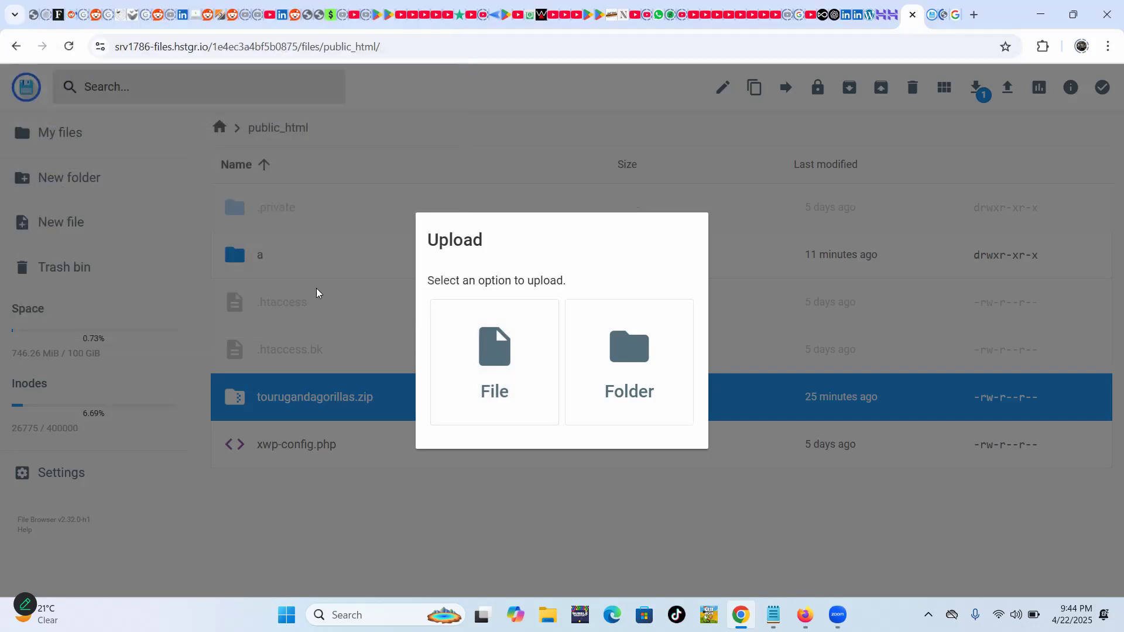
left_click(318, 293)
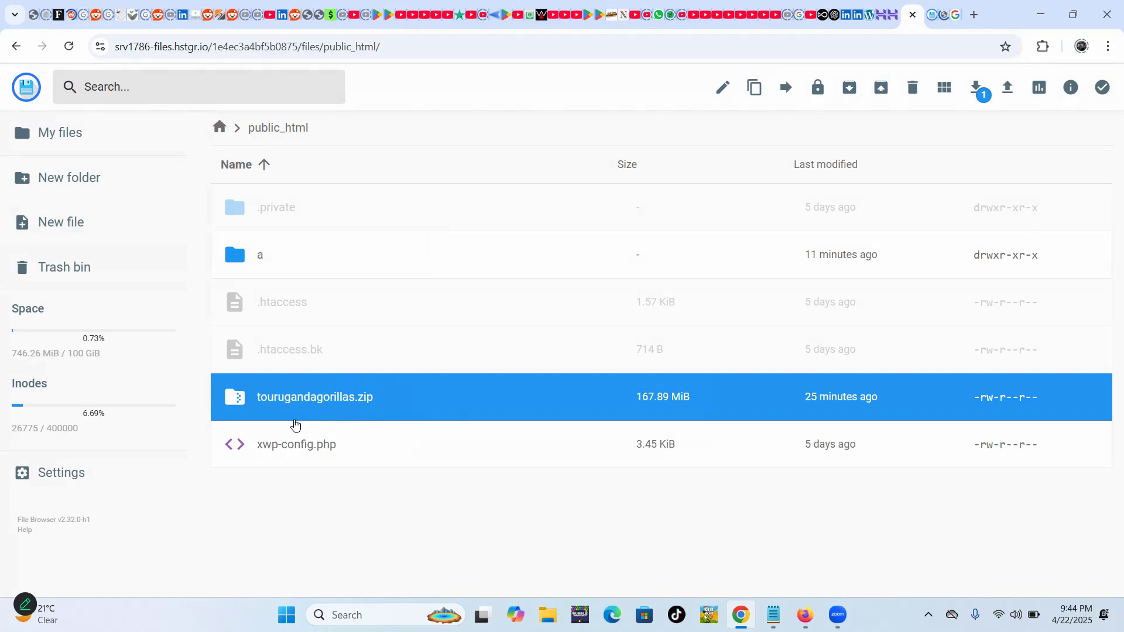
Start extracting tourugandagorillas.zip and go up to the parent files folder in the destination list.
left_click(241, 356)
left_click(258, 403)
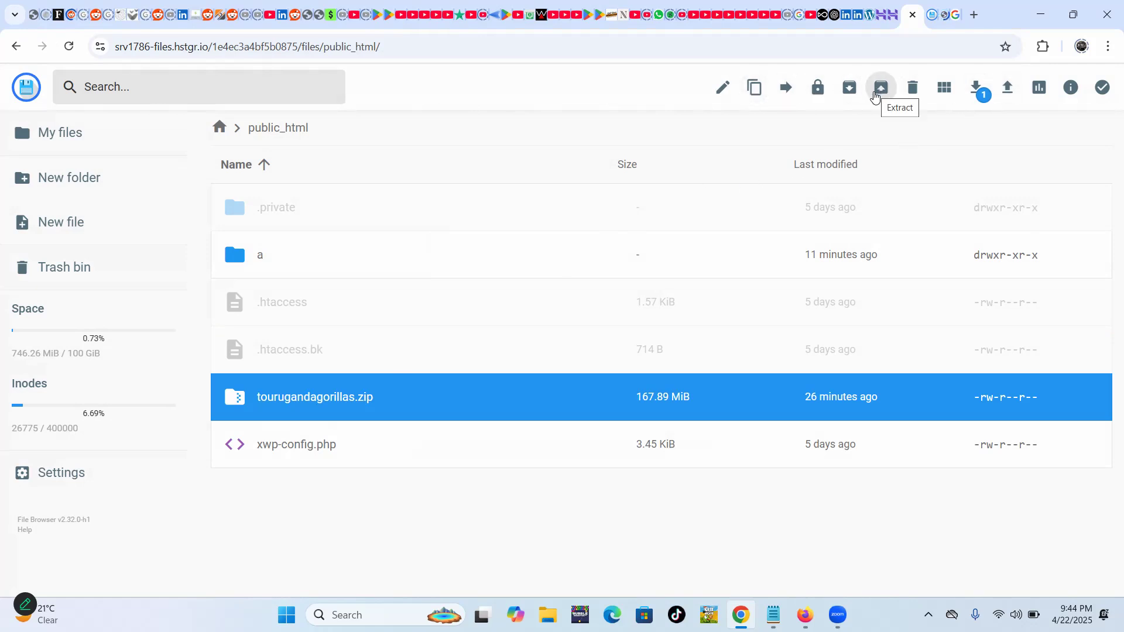
right_click(333, 398)
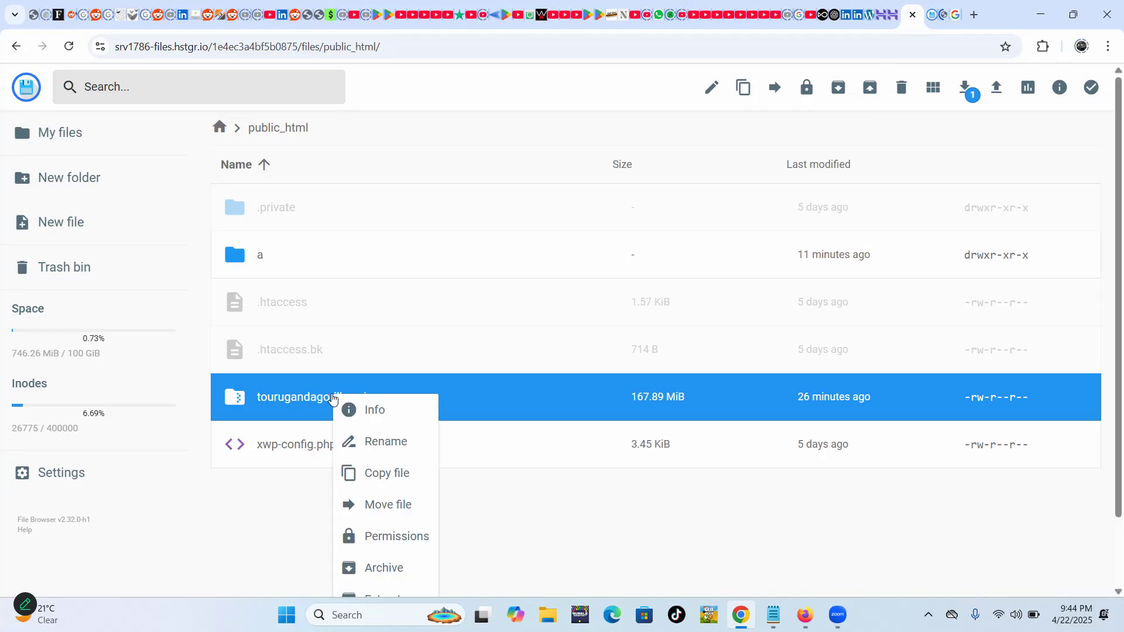
scroll(383, 530, "down", 2)
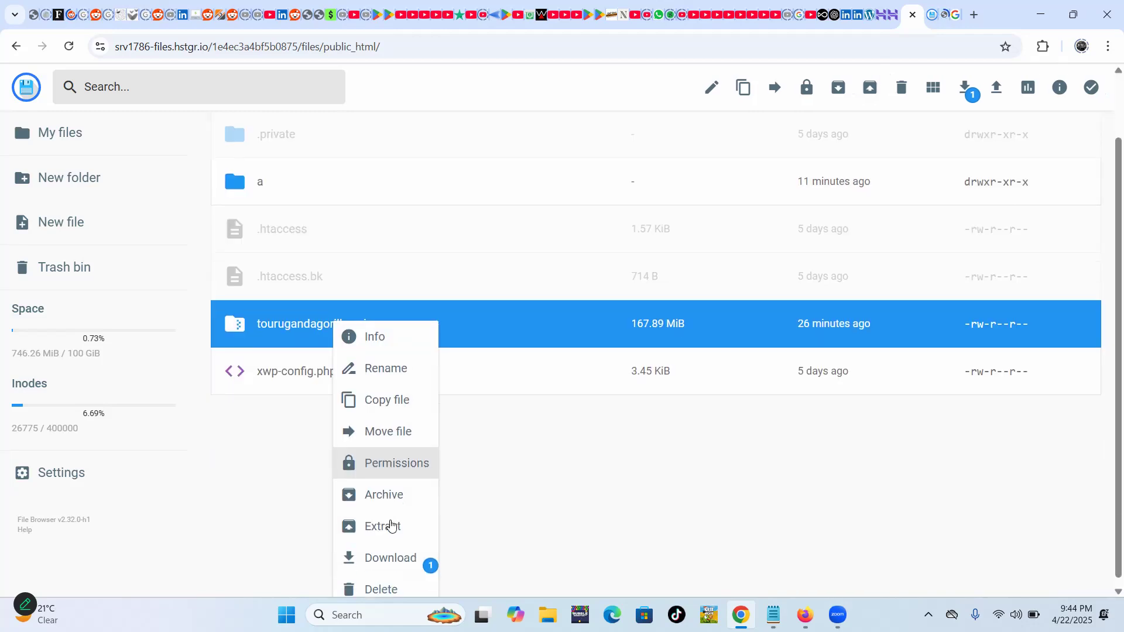
left_click(397, 533)
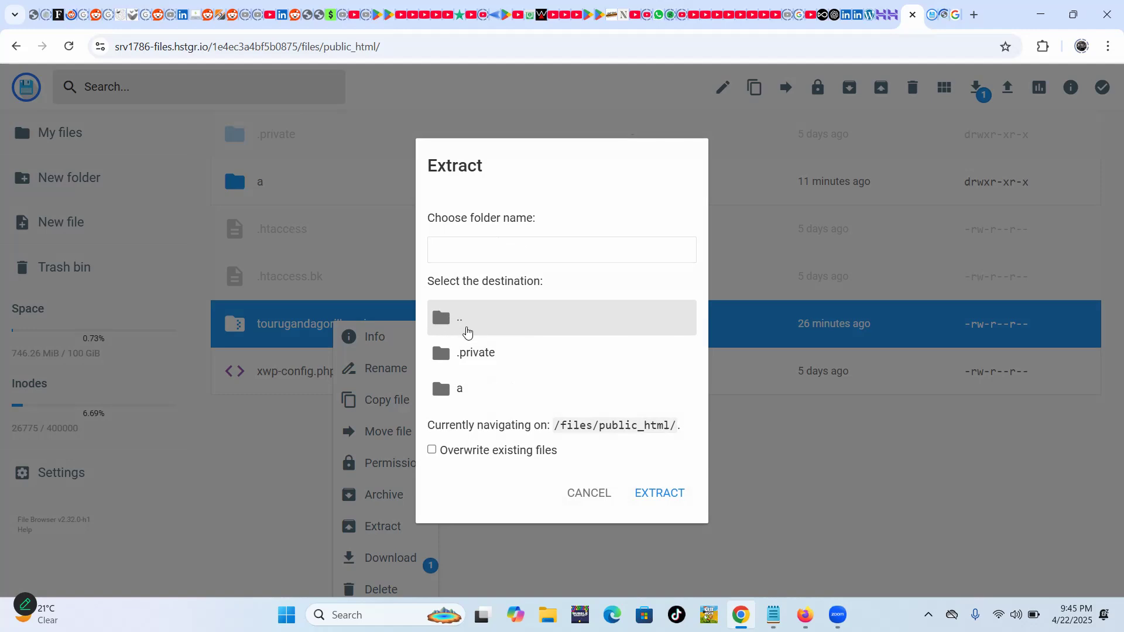
scroll(441, 324, "up", 1)
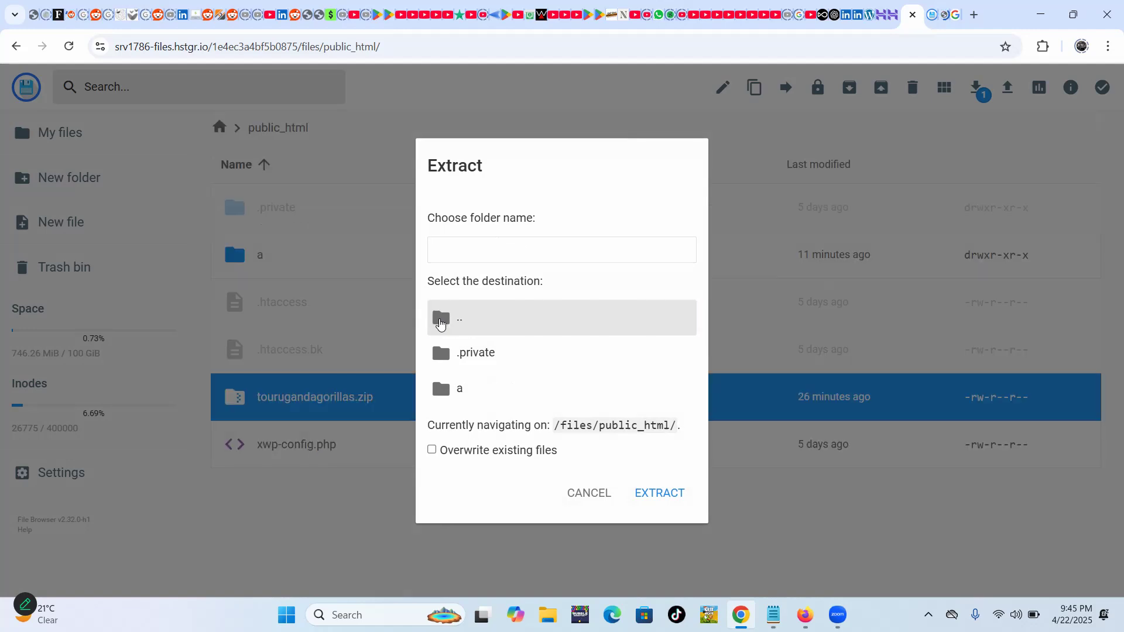
double_click(441, 324)
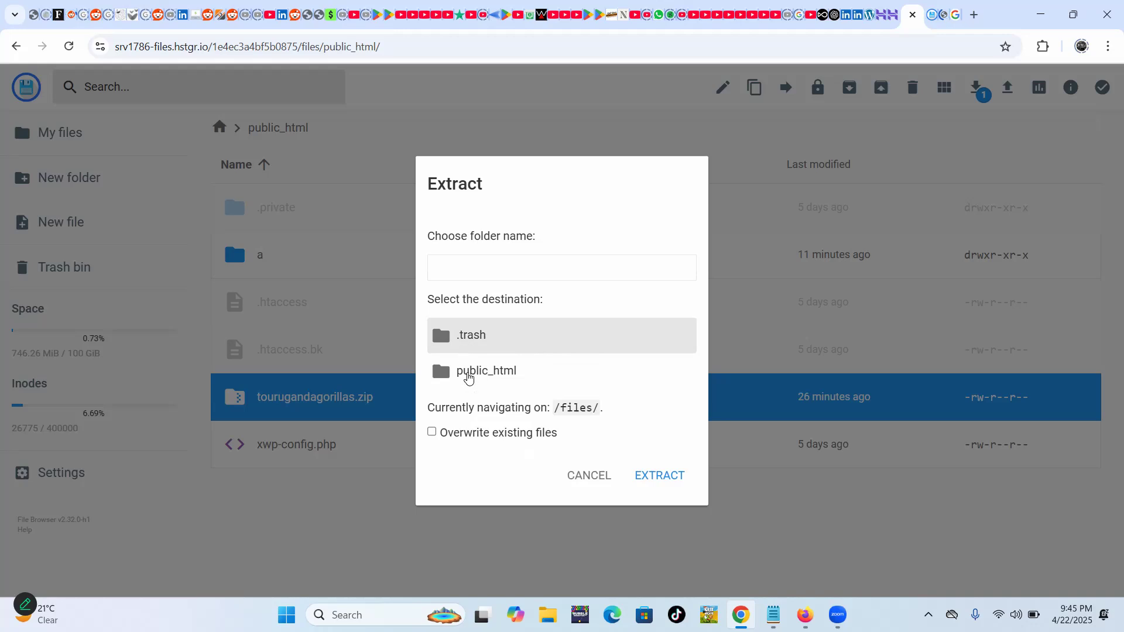
Open public_html as the destination folder for the extraction.
left_click(523, 377)
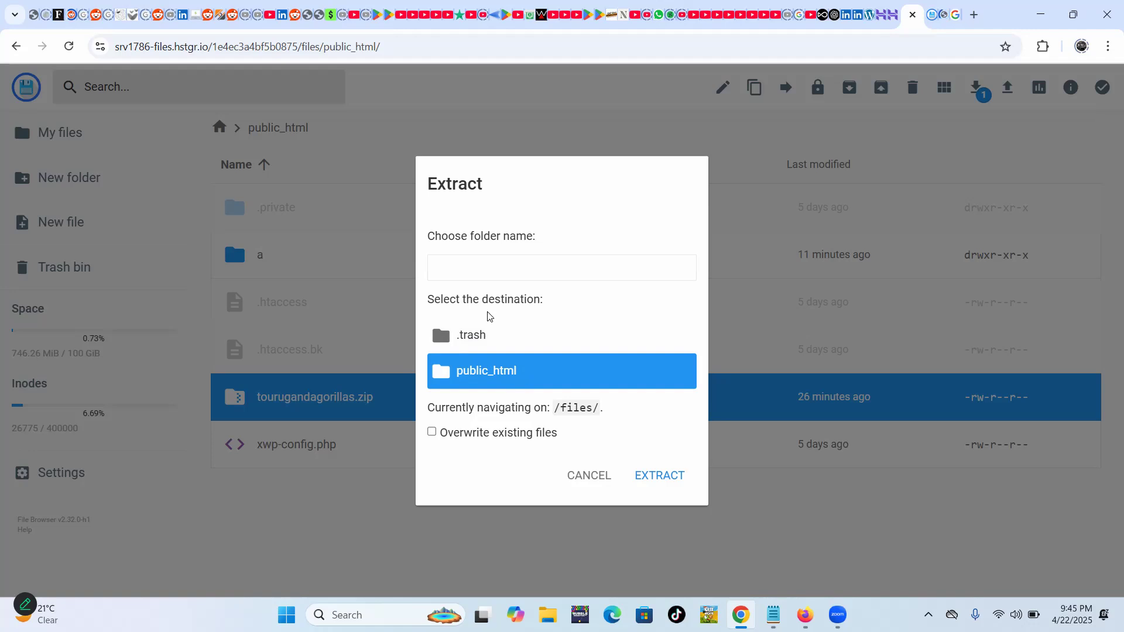
left_click(484, 348)
left_click(488, 358)
left_click(481, 368)
left_click(481, 367)
left_click(484, 339)
left_click(483, 365)
left_click(476, 334)
left_click(480, 372)
double_click(467, 381)
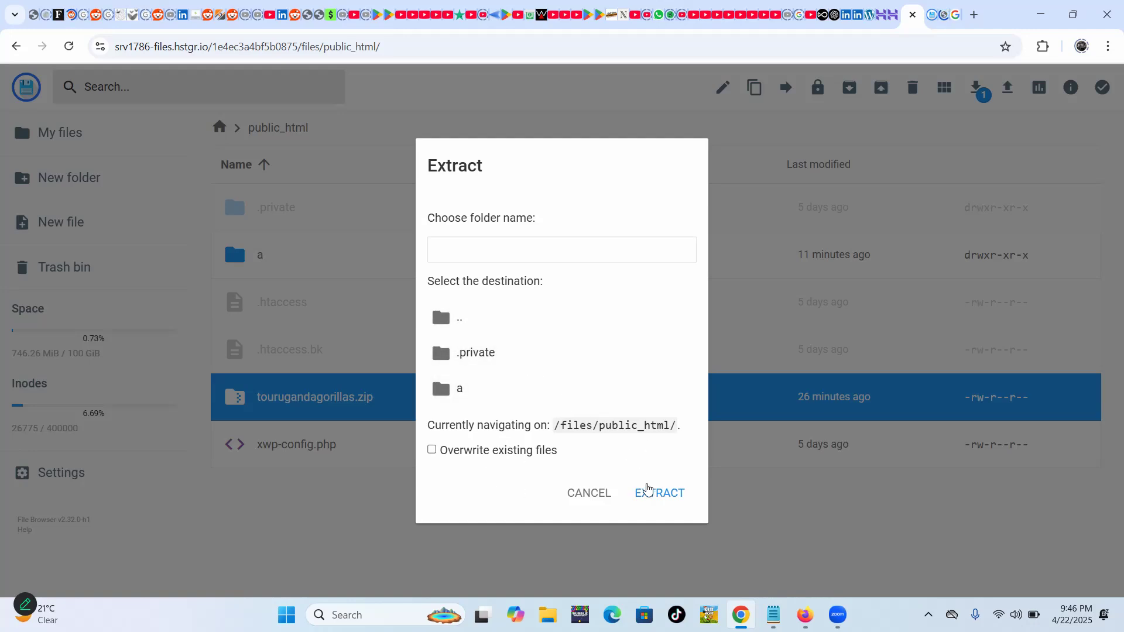
Try to confirm the extraction, enter a as the folder name, and cancel the extraction.
left_click(666, 502)
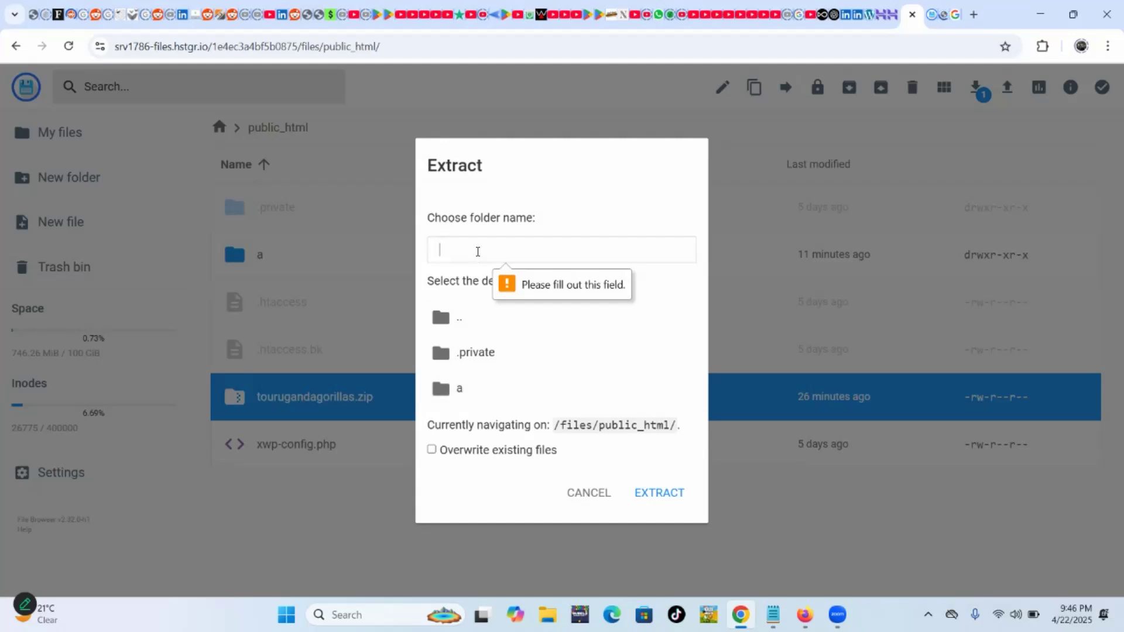
type("a")
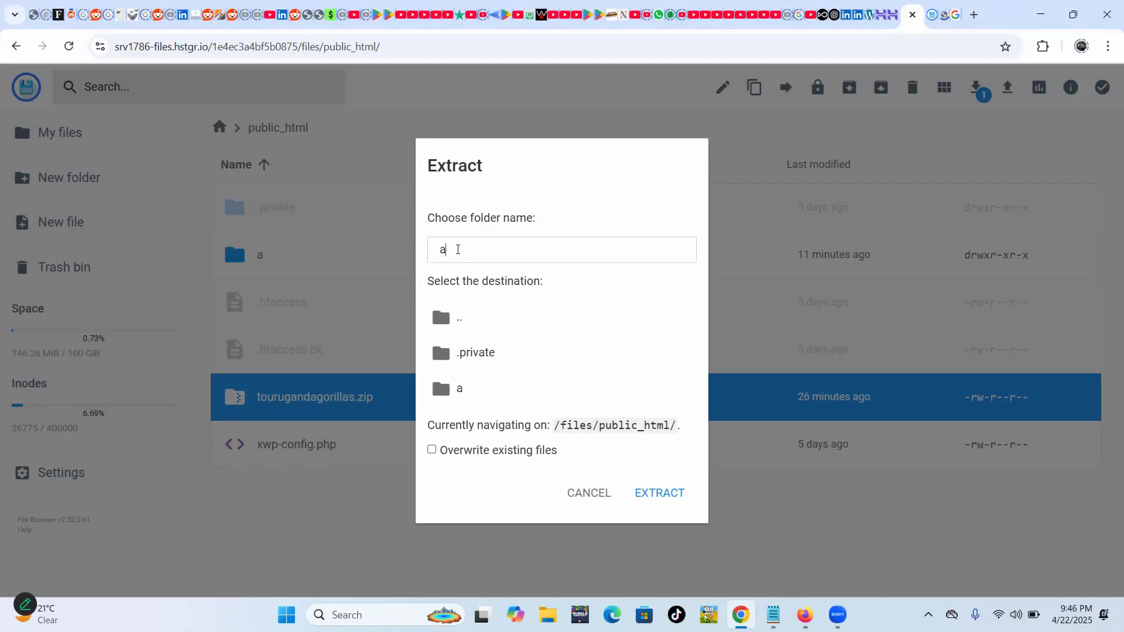
key("BackSpace")
type("a")
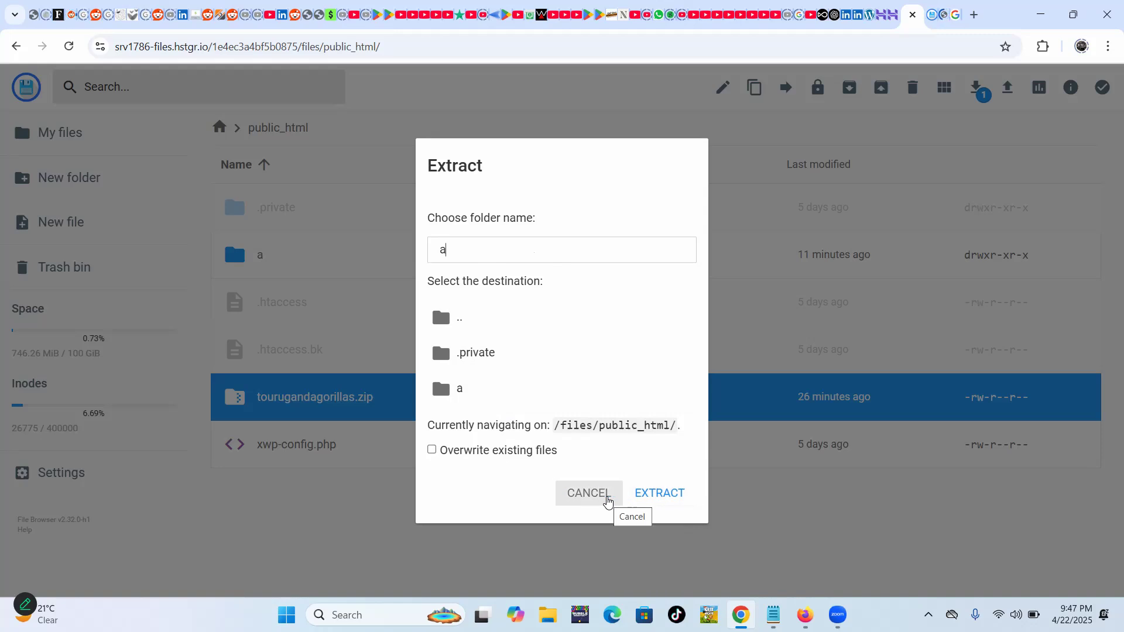
left_click(607, 510)
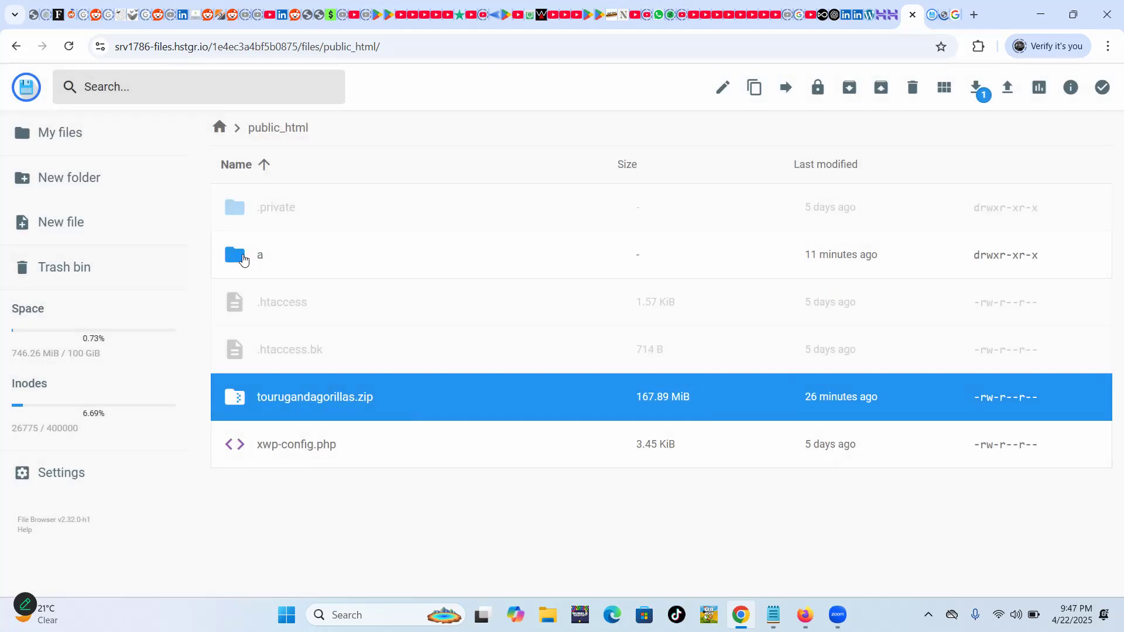
Open the a folder in public_html and enter its tourugandagorillas subfolder.
left_click(243, 260)
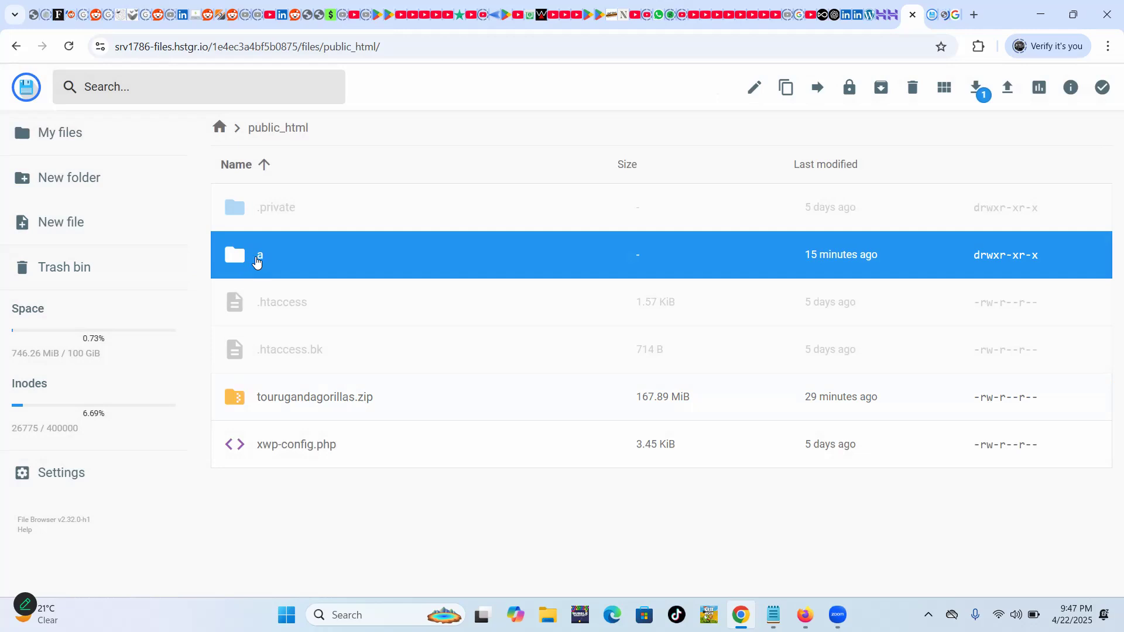
double_click(257, 261)
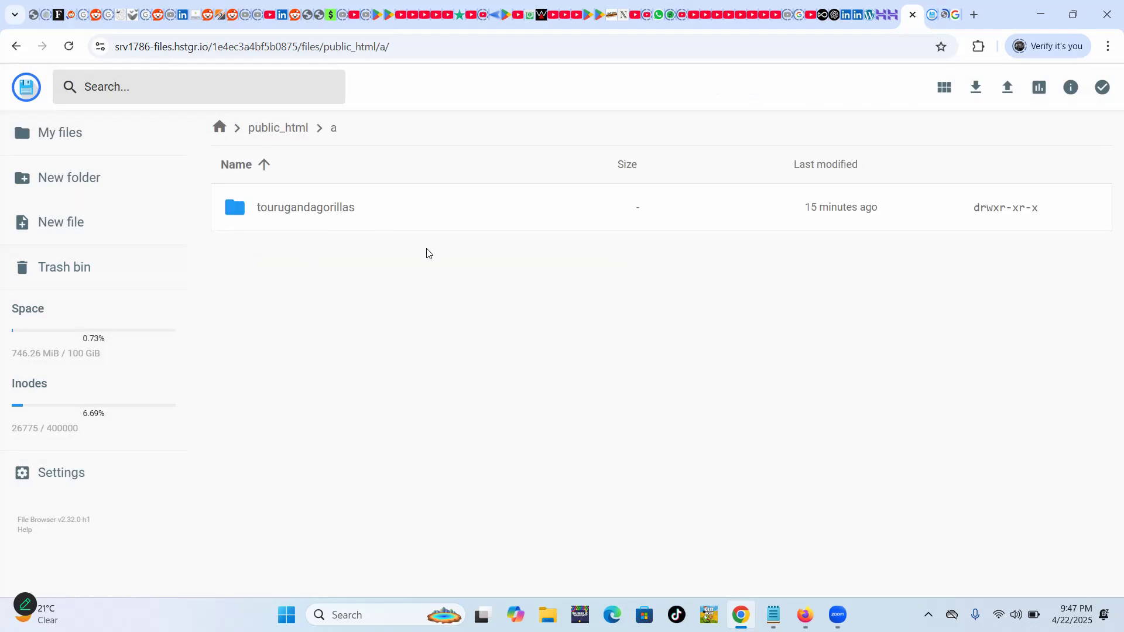
left_click(243, 219)
double_click(243, 218)
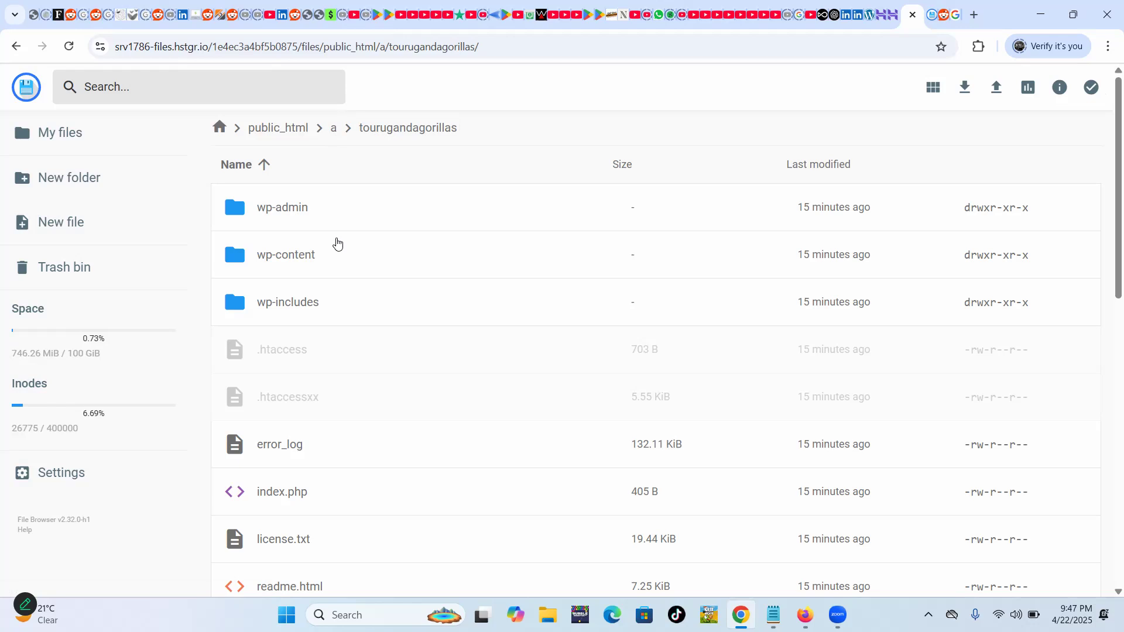
Return to public_html, go back into the tourugandagorillas subfolder of a, and review the extracted files.
left_click(270, 129)
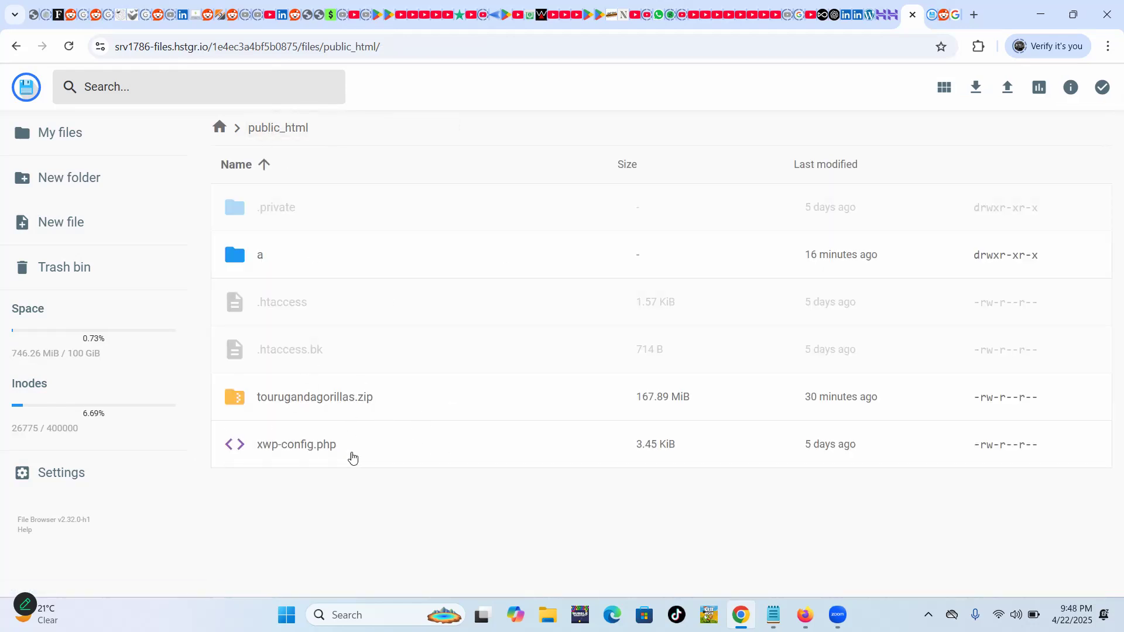
double_click(234, 254)
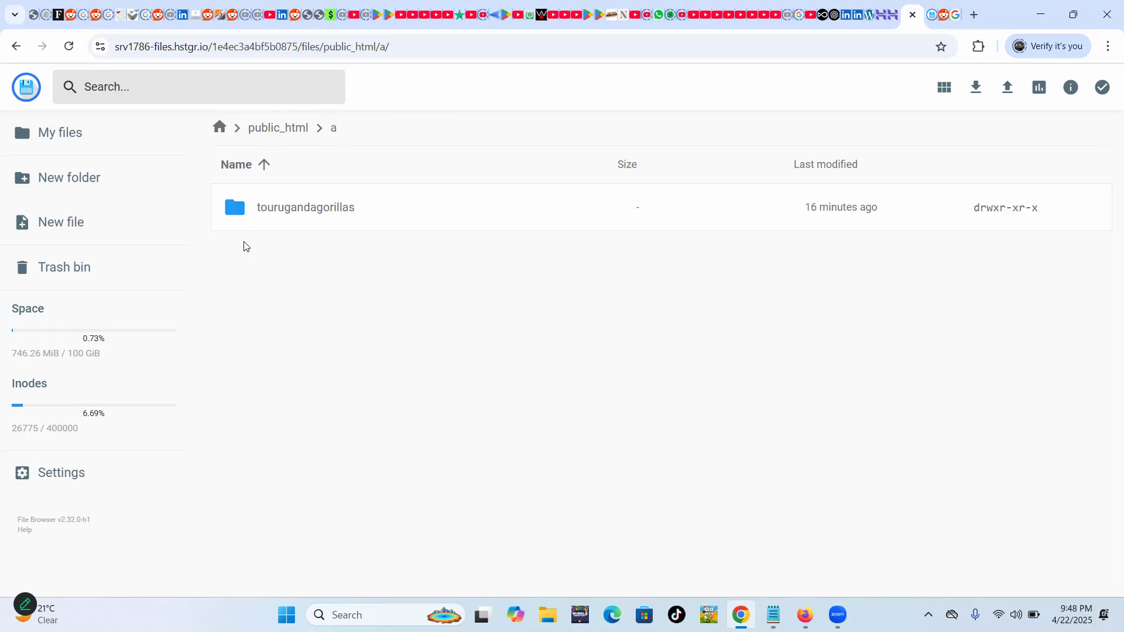
double_click(234, 210)
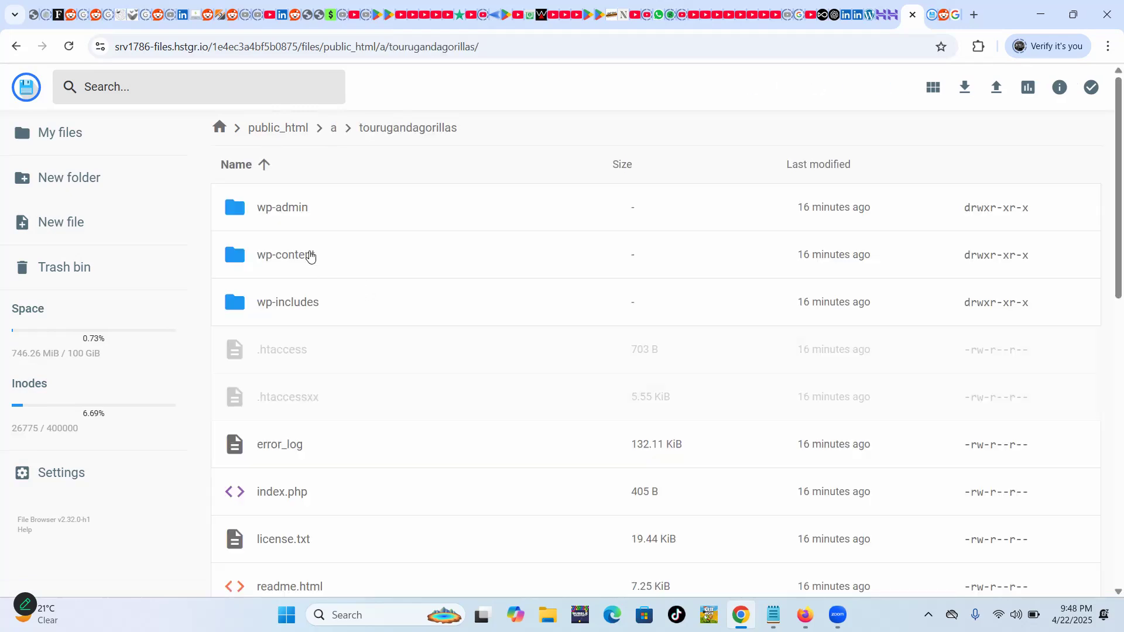
scroll(534, 436, "down", 9)
scroll(535, 413, "up", 9)
Enable multiple selection and select the wp-admin, wp-content and wp-includes folders plus the .htaccess file.
left_click(1095, 93)
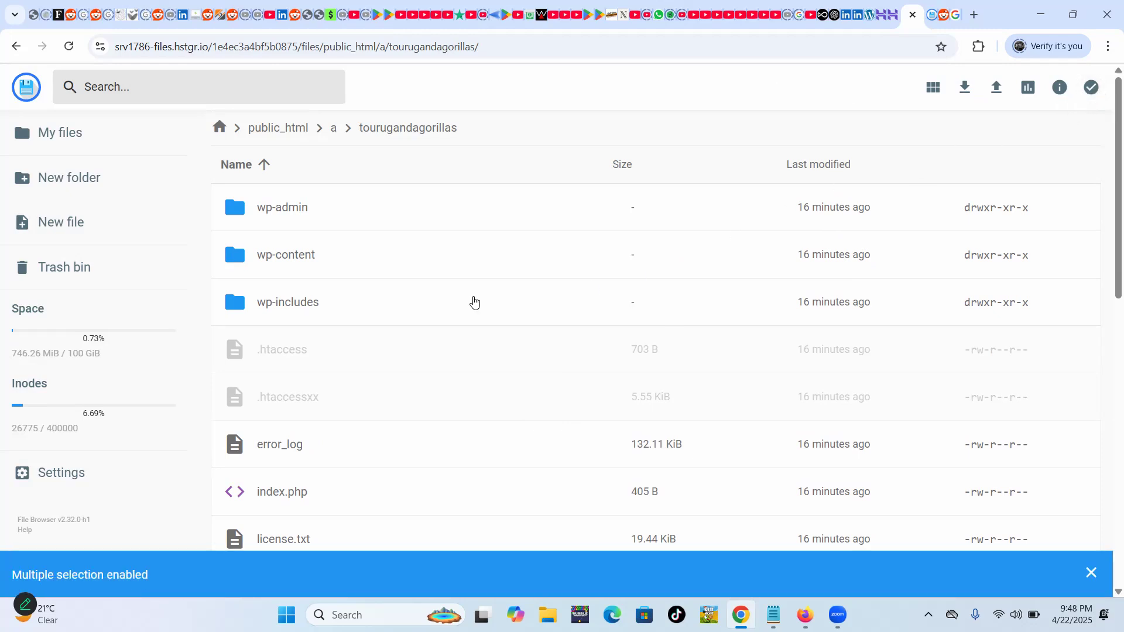
left_click(326, 218)
left_click(321, 254)
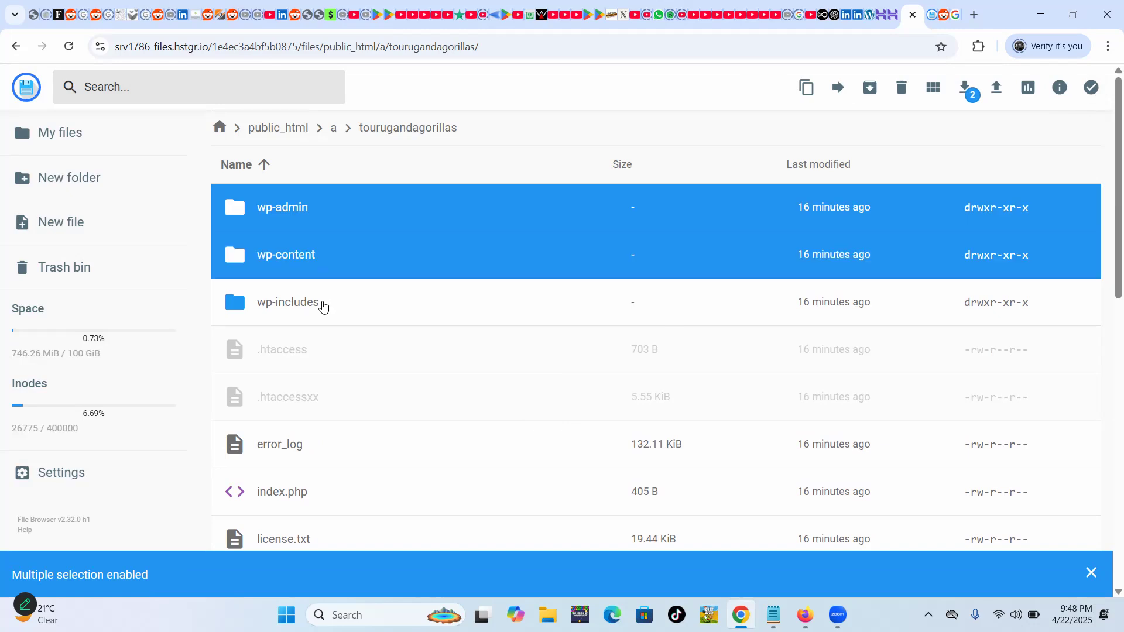
left_click(323, 304)
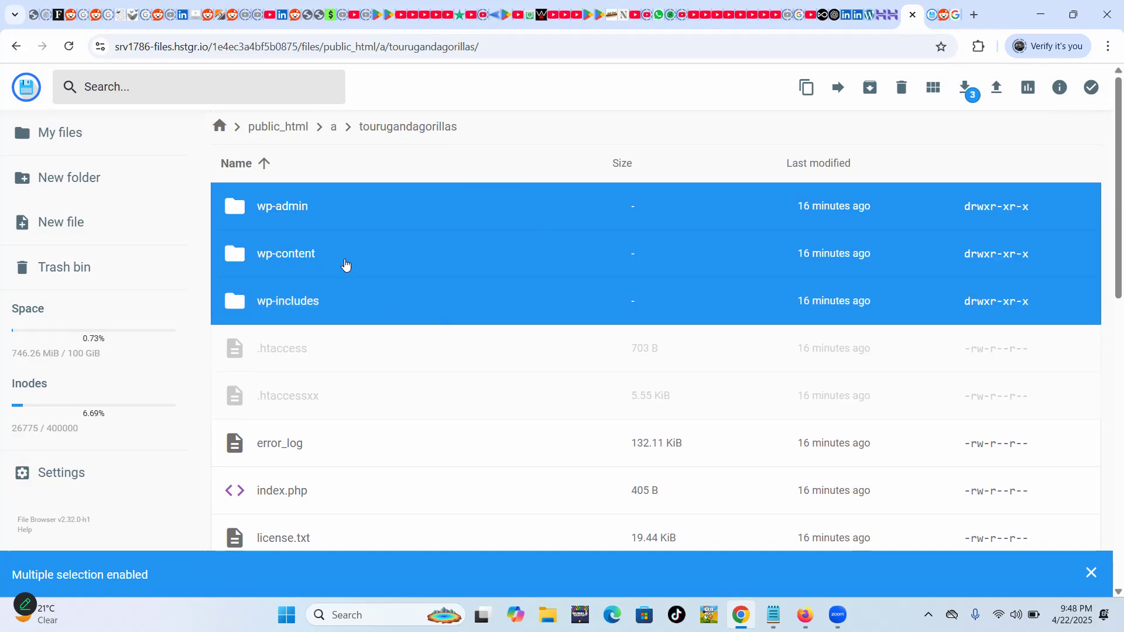
scroll(345, 269, "down", 1)
left_click(344, 293)
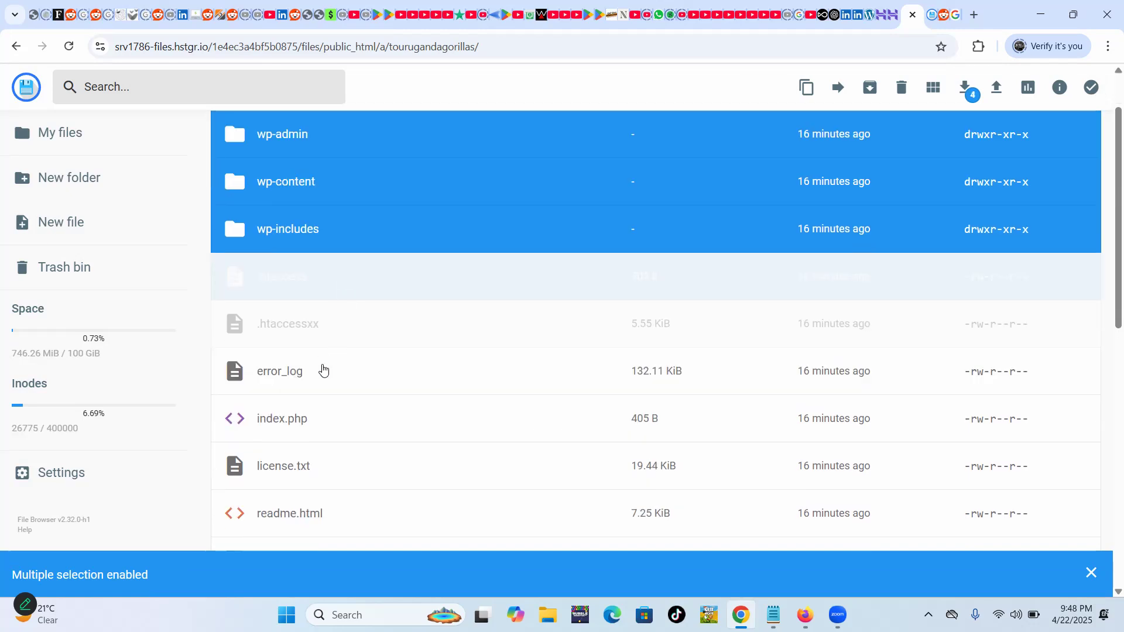
Add all files from index.php through wp-config-sample.php to the selection, leaving out .htaccessxx and error_log.
scroll(321, 346, "down", 2)
left_click(313, 291)
left_click(302, 340)
left_click(325, 438, "shift")
left_click(330, 464)
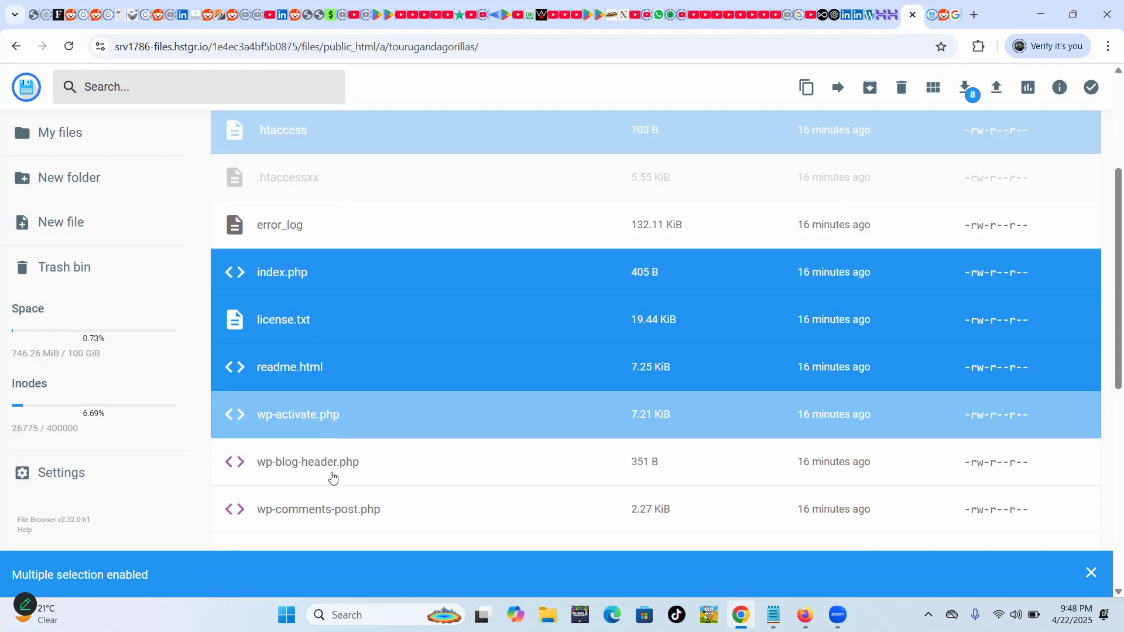
scroll(453, 321, "down", 1)
scroll(445, 319, "down", 3)
left_click(351, 338, "shift")
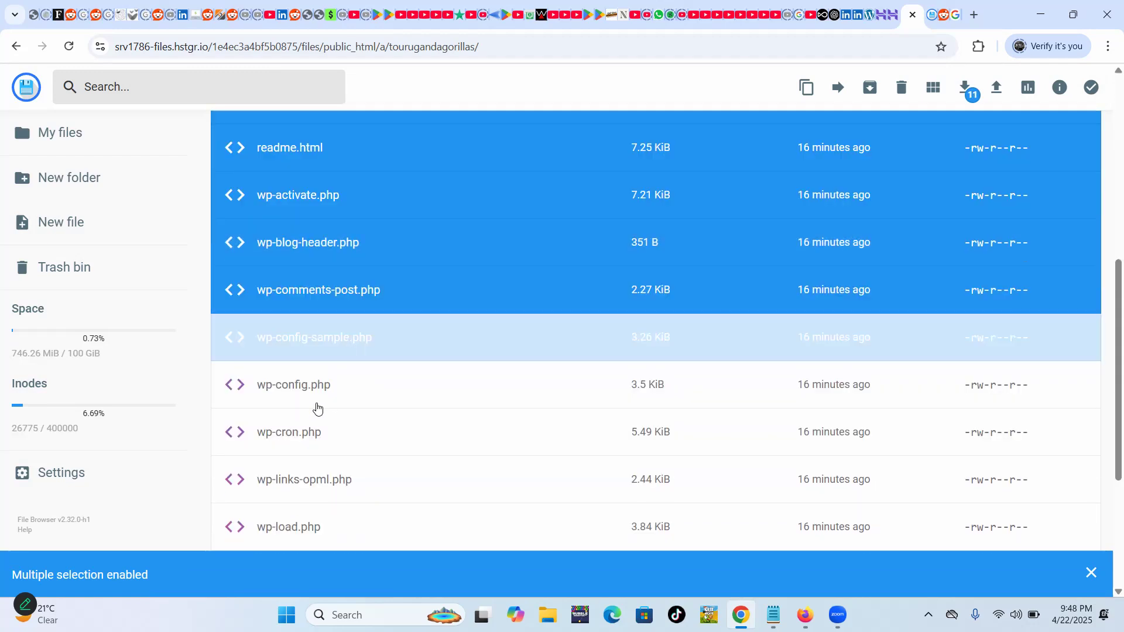
Add all files from wp-config.php through wp-trackback.php to the selection.
left_click(294, 394)
left_click(309, 452)
left_click(310, 489)
left_click(309, 530)
scroll(447, 344, "down", 4)
left_click(321, 328)
left_click(317, 374)
left_click(321, 419)
left_click(321, 466)
left_click(319, 514)
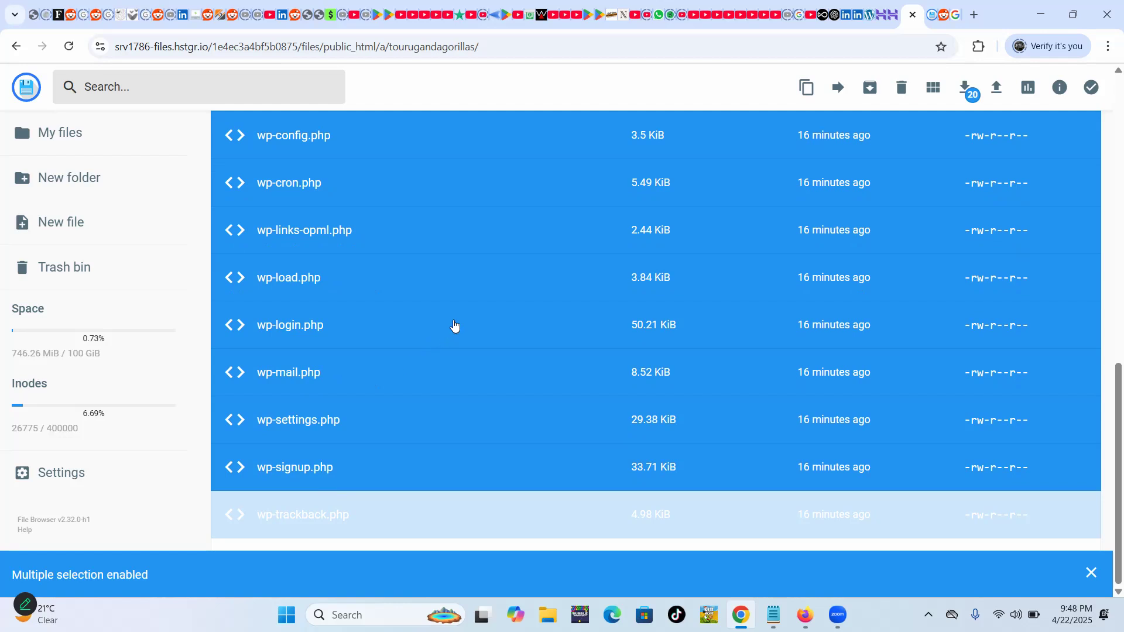
scroll(436, 355, "up", 1)
scroll(436, 354, "up", 10)
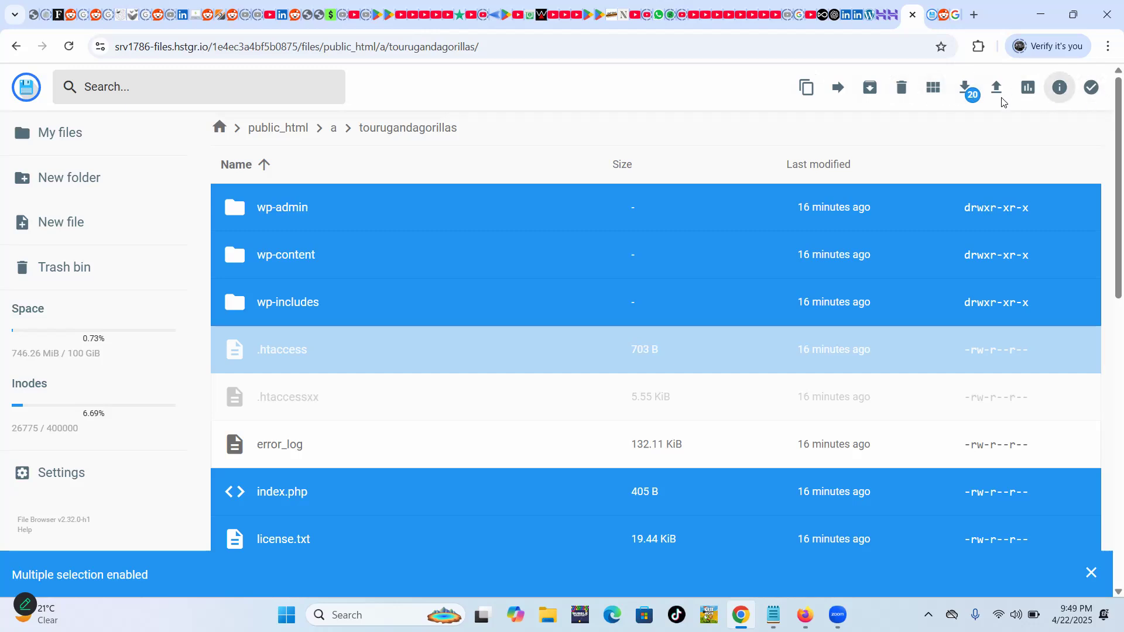
Start moving the selected items and navigate the destination up two levels to /files/public_html/.
left_click(839, 89)
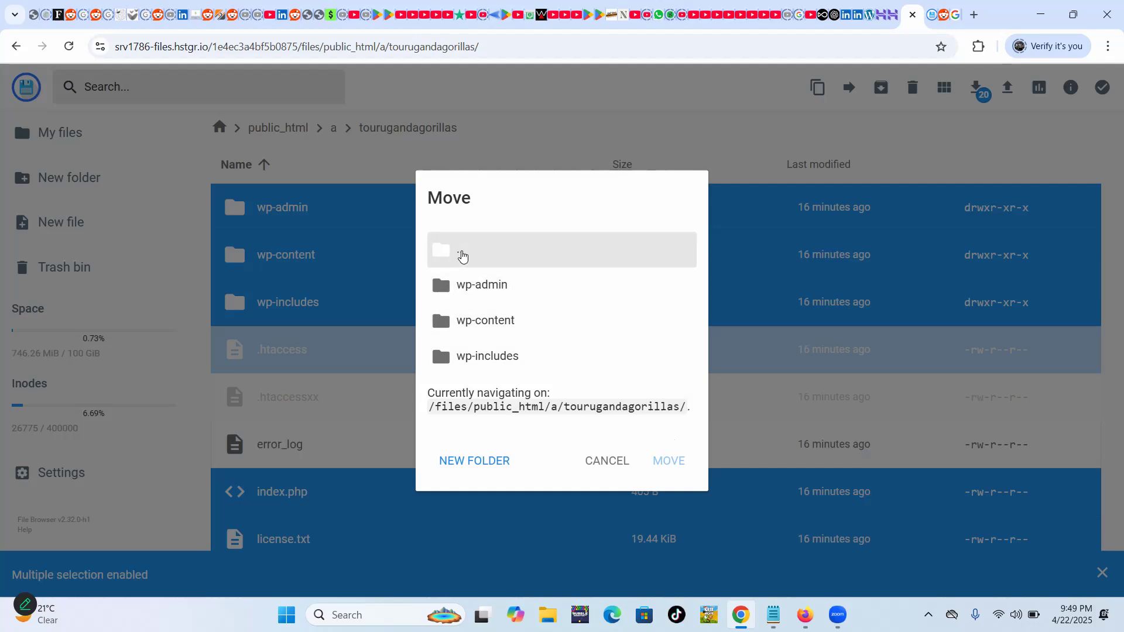
left_click(462, 257)
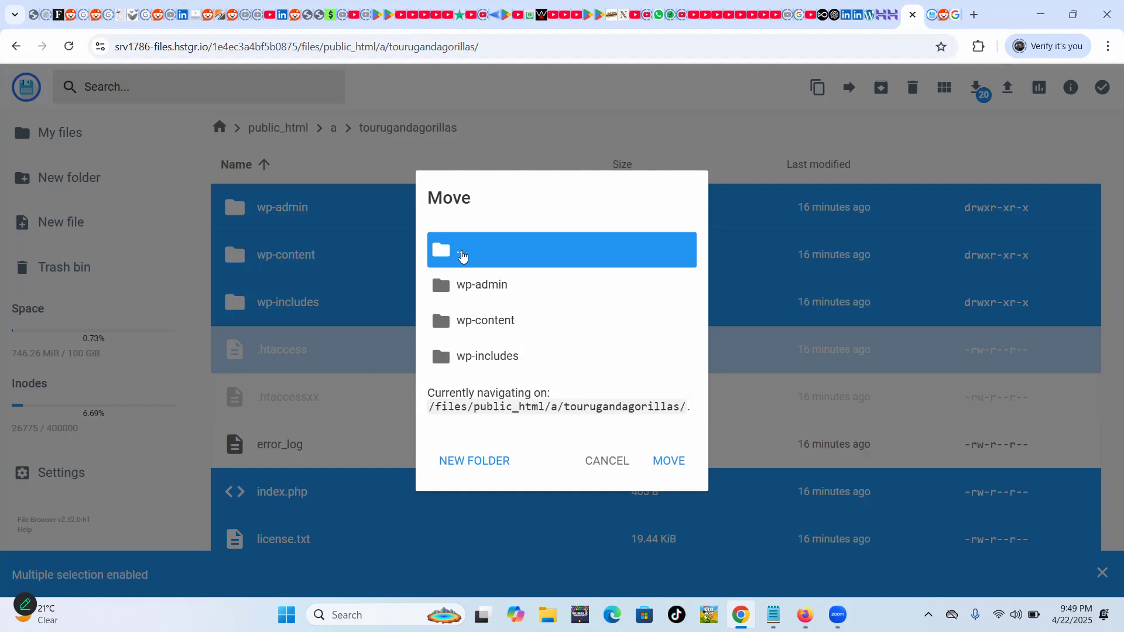
double_click(462, 255)
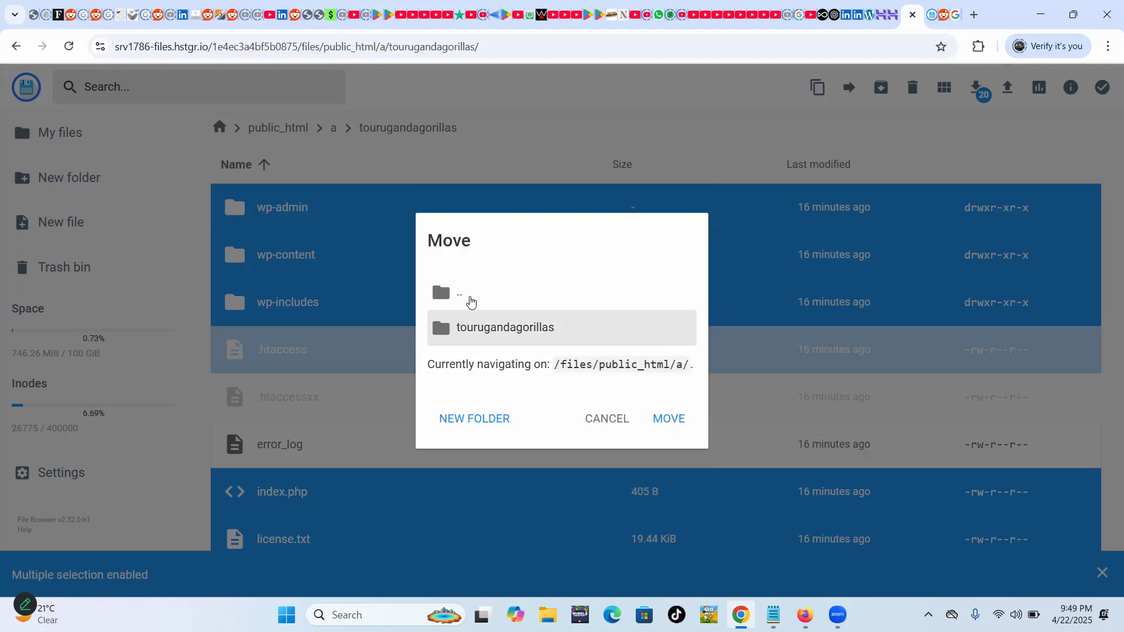
left_click_drag(674, 366, 617, 366)
left_click_drag(689, 369, 683, 367)
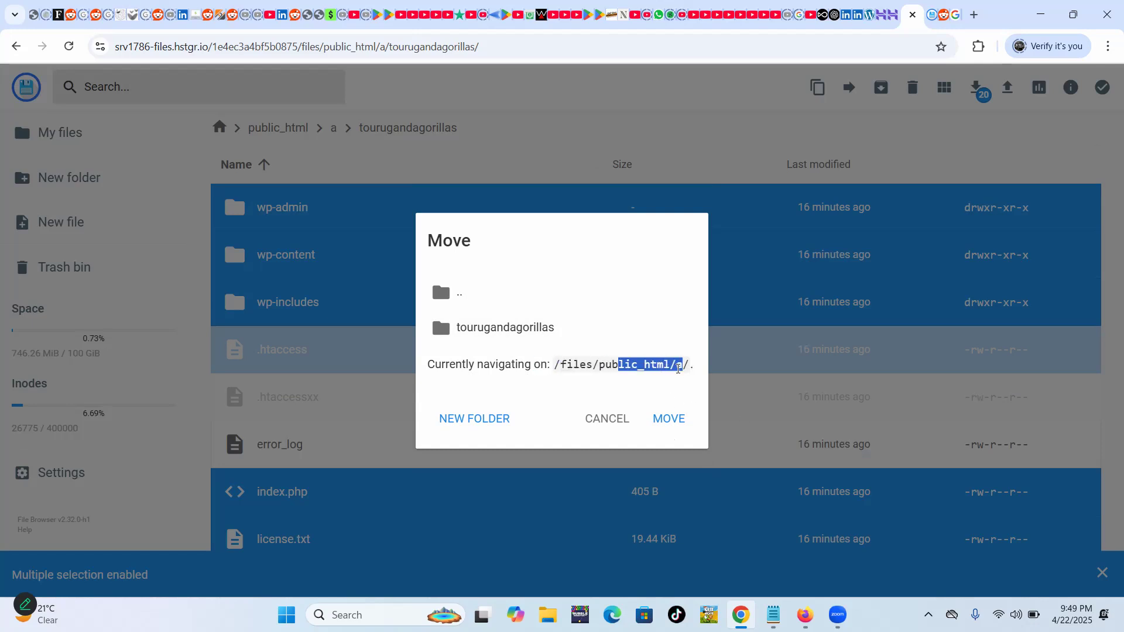
double_click(458, 300)
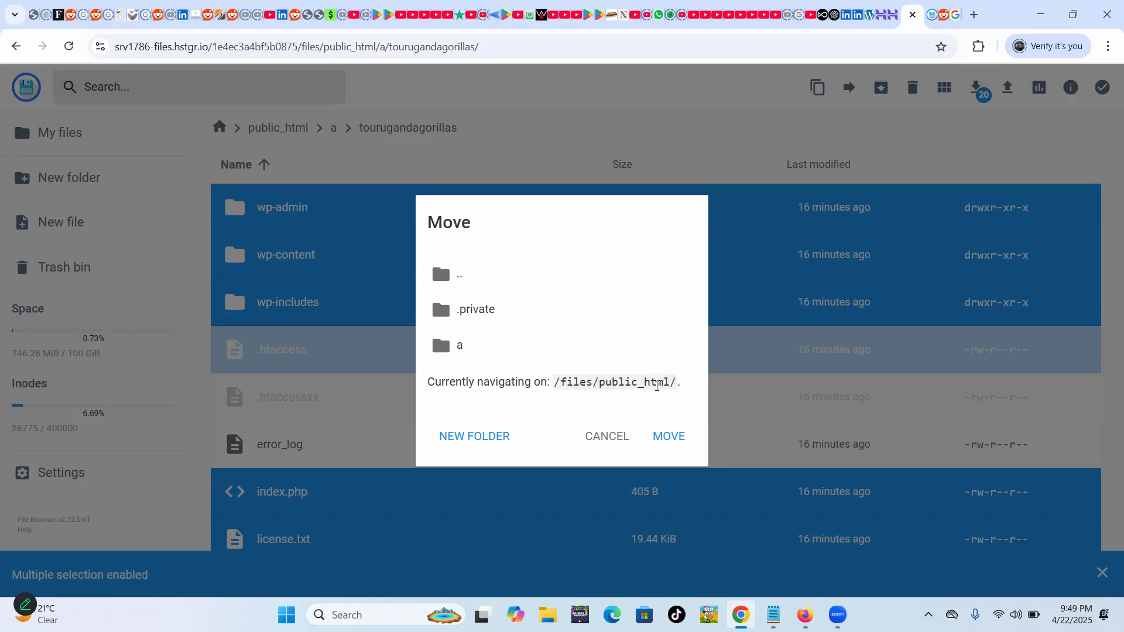
Check the destination path, move the selected items into public_html, and replace the existing files with conflicting names.
left_click_drag(674, 378, 492, 382)
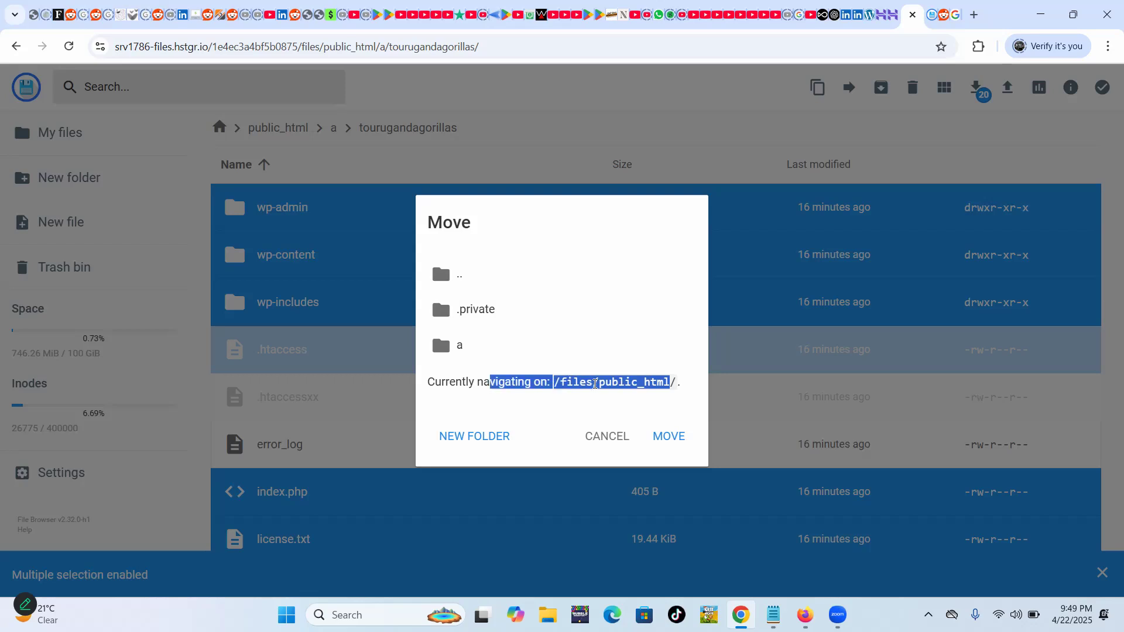
left_click(573, 386)
double_click(561, 382)
left_click(676, 381)
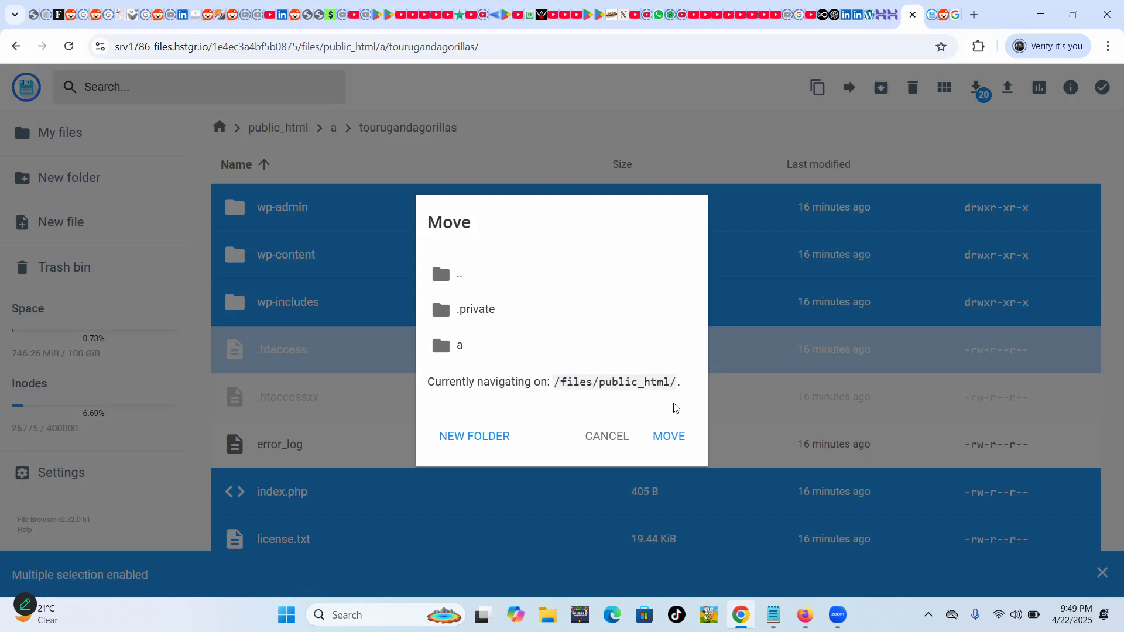
left_click(670, 437)
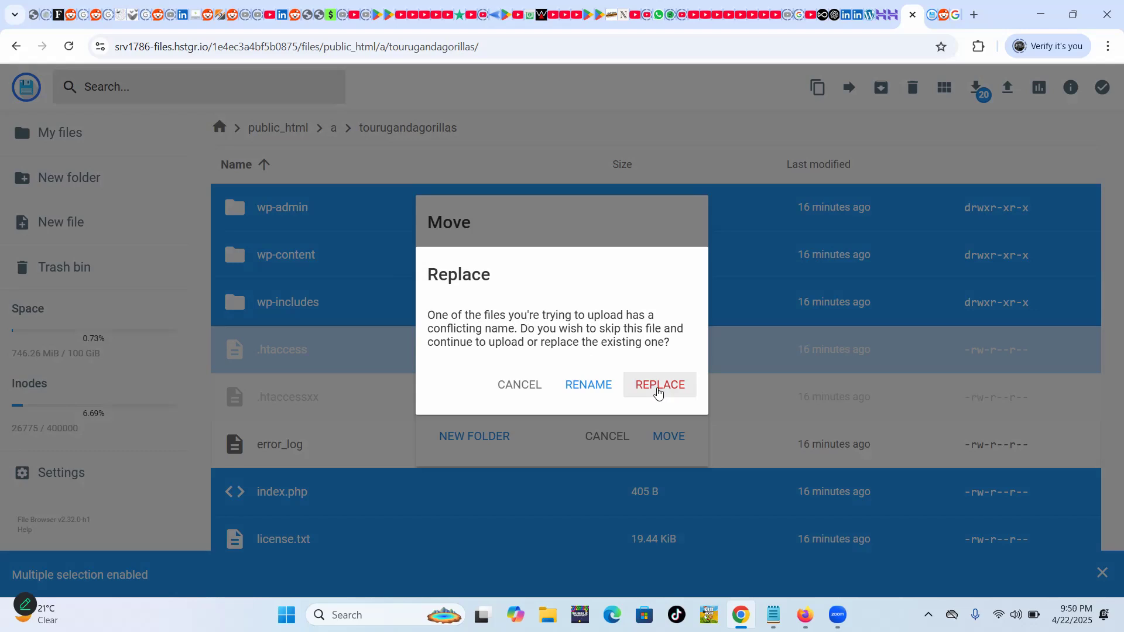
left_click(660, 386)
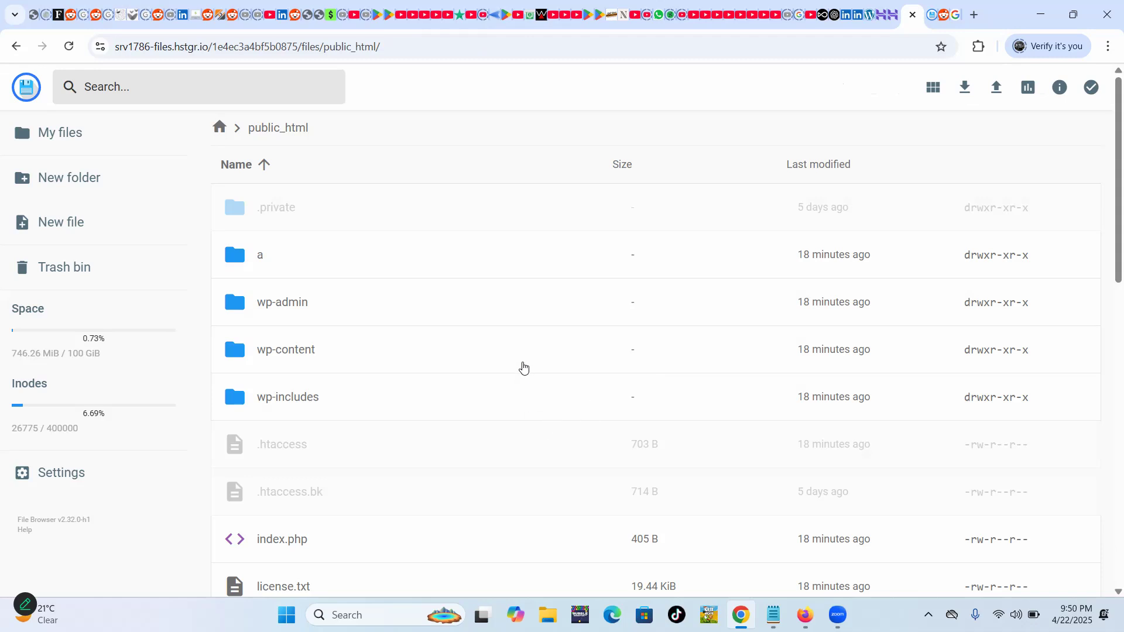
Review the moved items in public_html and inspect which files remain in the a/tourugandagorillas folder, selecting xmlrpc.php.
scroll(524, 367, "down", 13)
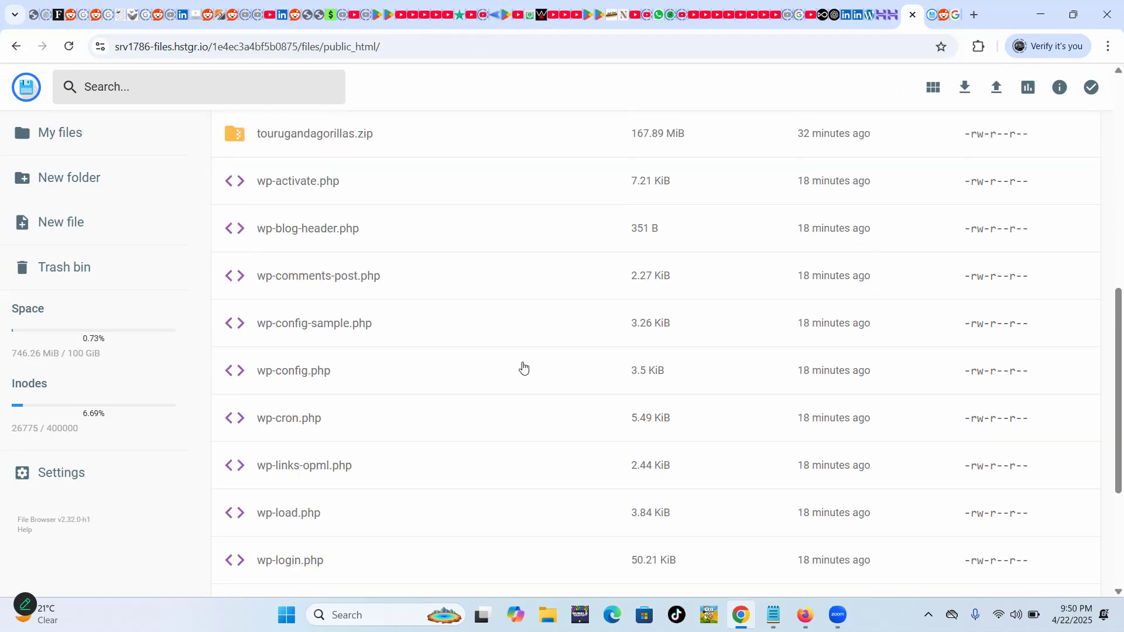
scroll(374, 479, "up", 6)
scroll(369, 444, "up", 7)
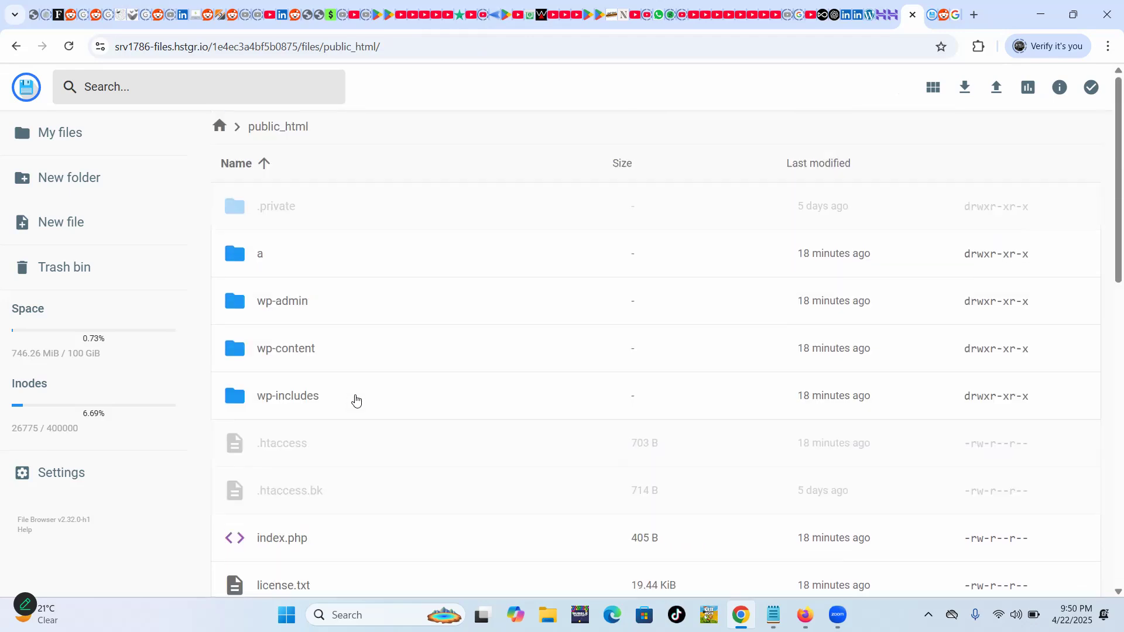
left_click(239, 254)
double_click(239, 255)
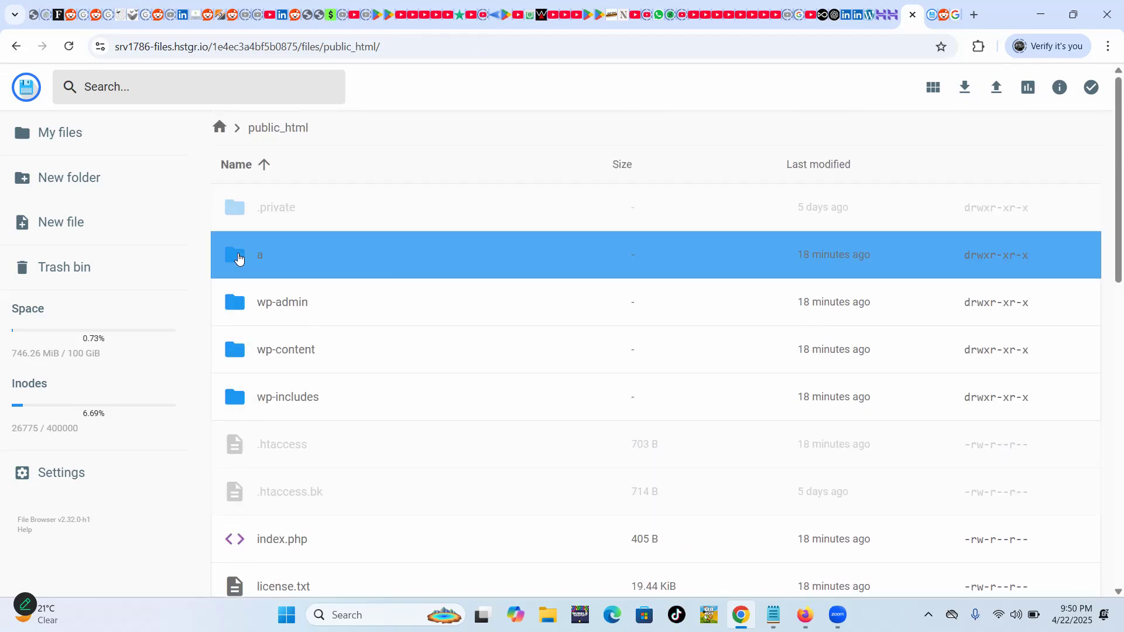
double_click(235, 205)
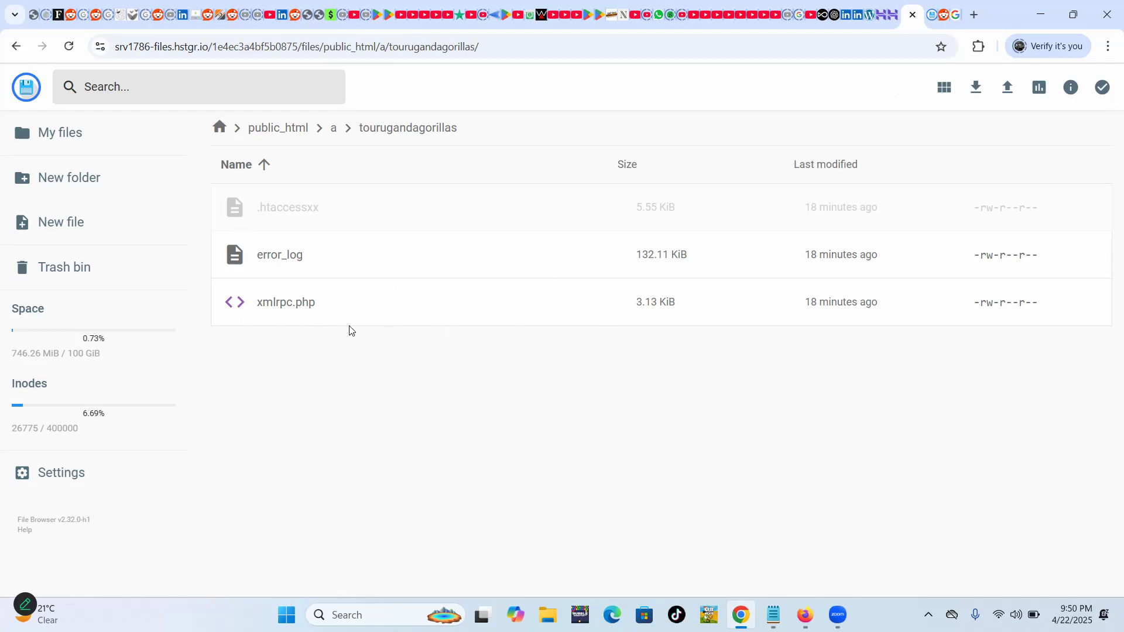
left_click(252, 310)
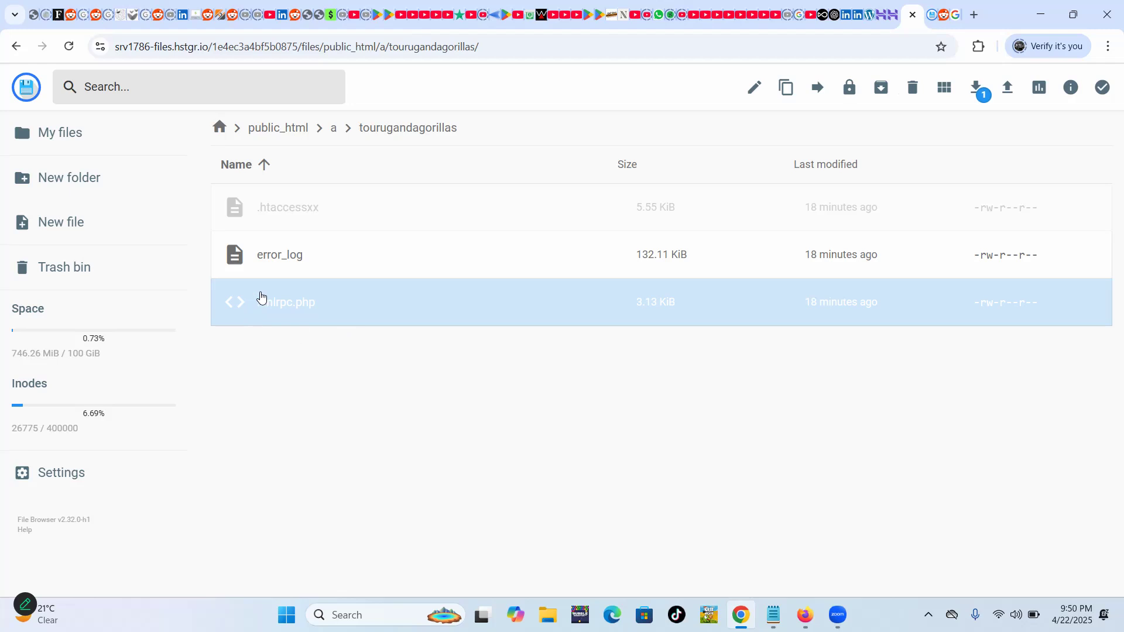
Return to public_html and check its file list for xmlrpc.php.
left_click(333, 130)
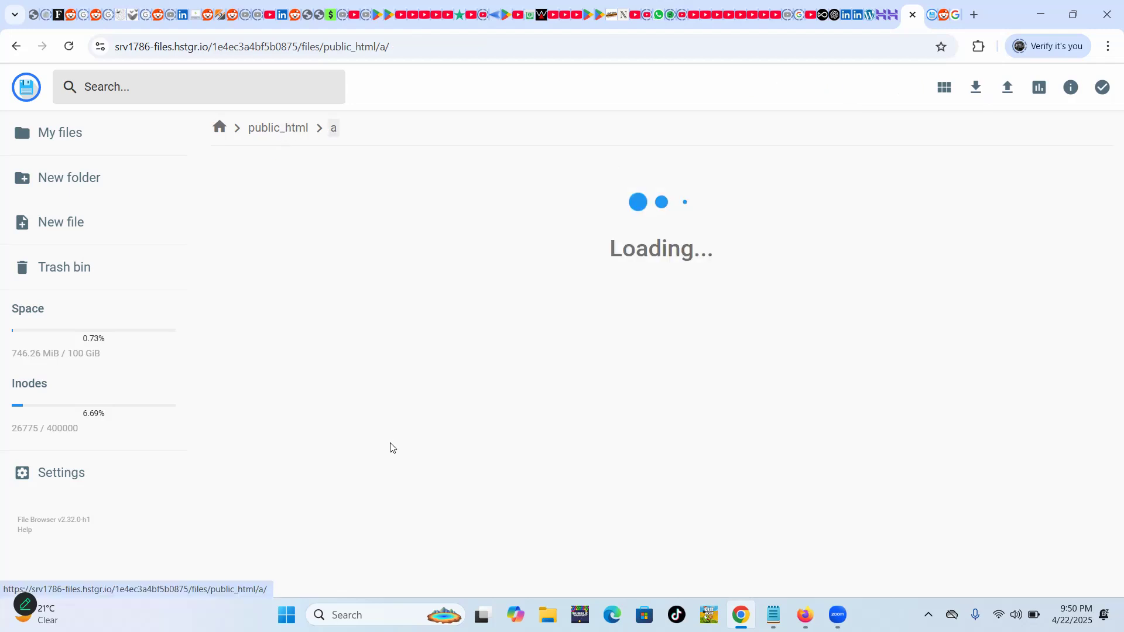
left_click(304, 129)
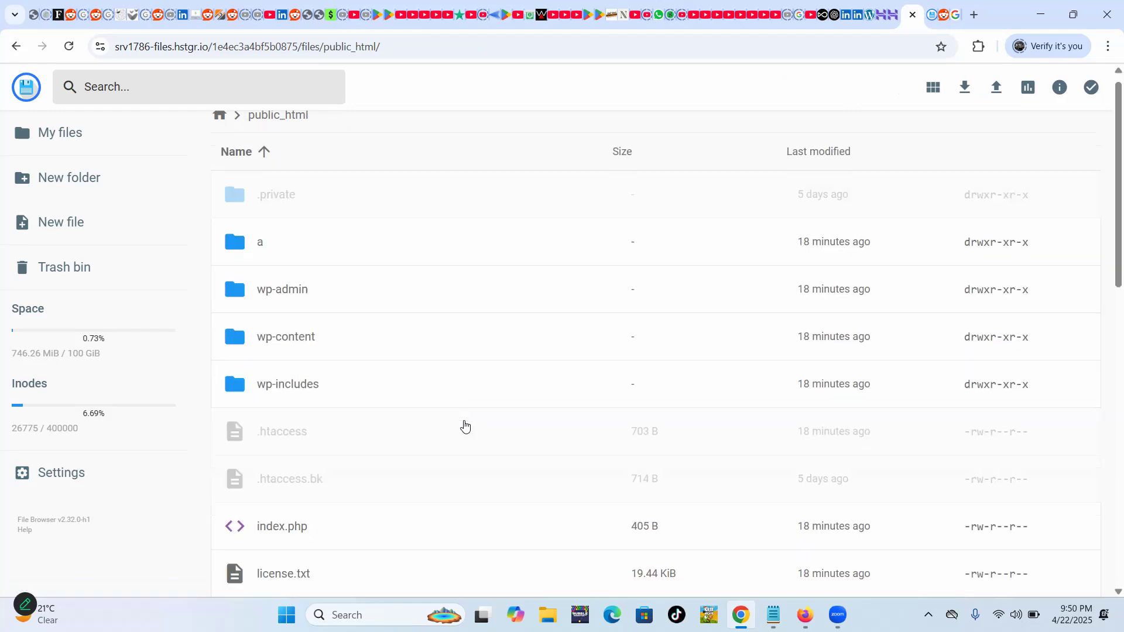
scroll(464, 427, "down", 10)
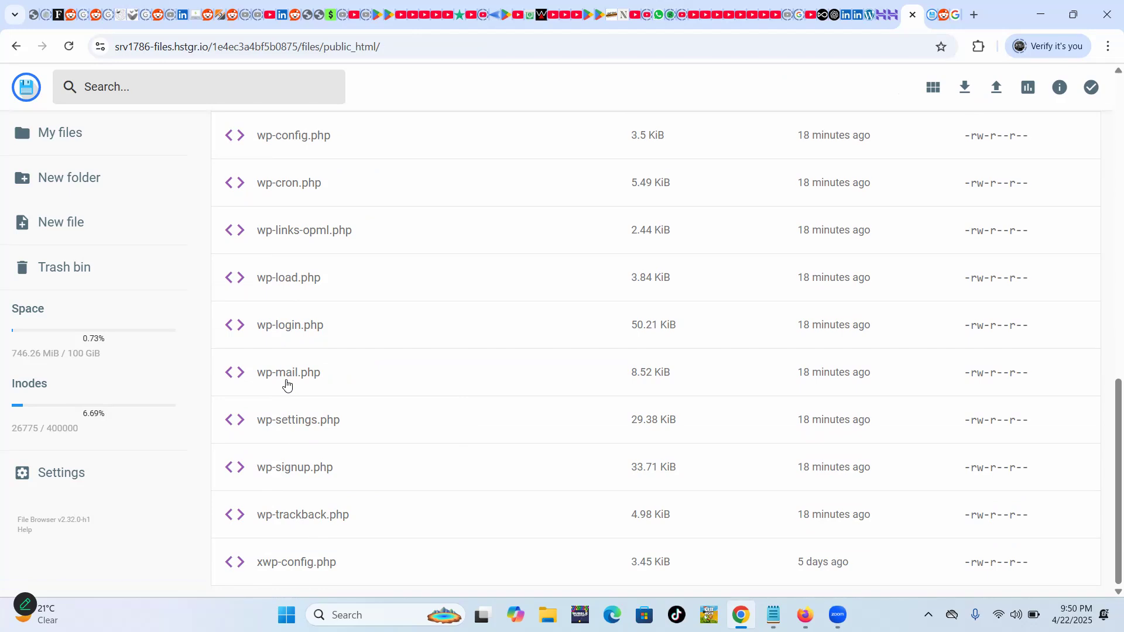
scroll(291, 443, "up", 5)
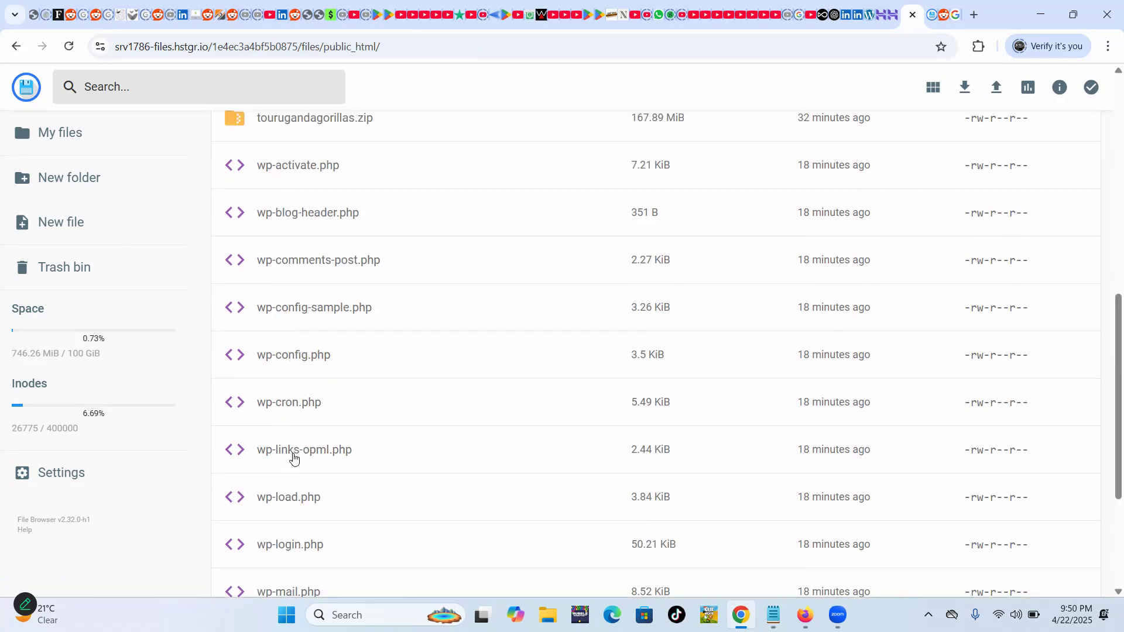
scroll(335, 493, "up", 5)
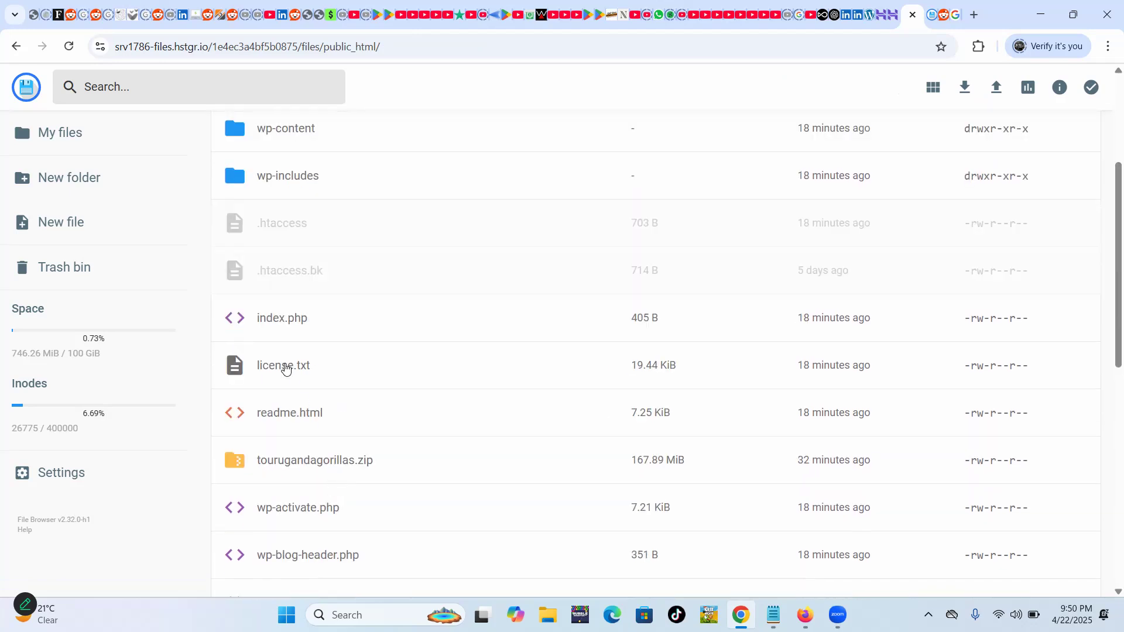
scroll(241, 255, "up", 4)
Move xmlrpc.php from a/tourugandagorillas into /files/public_html/.
double_click(241, 256)
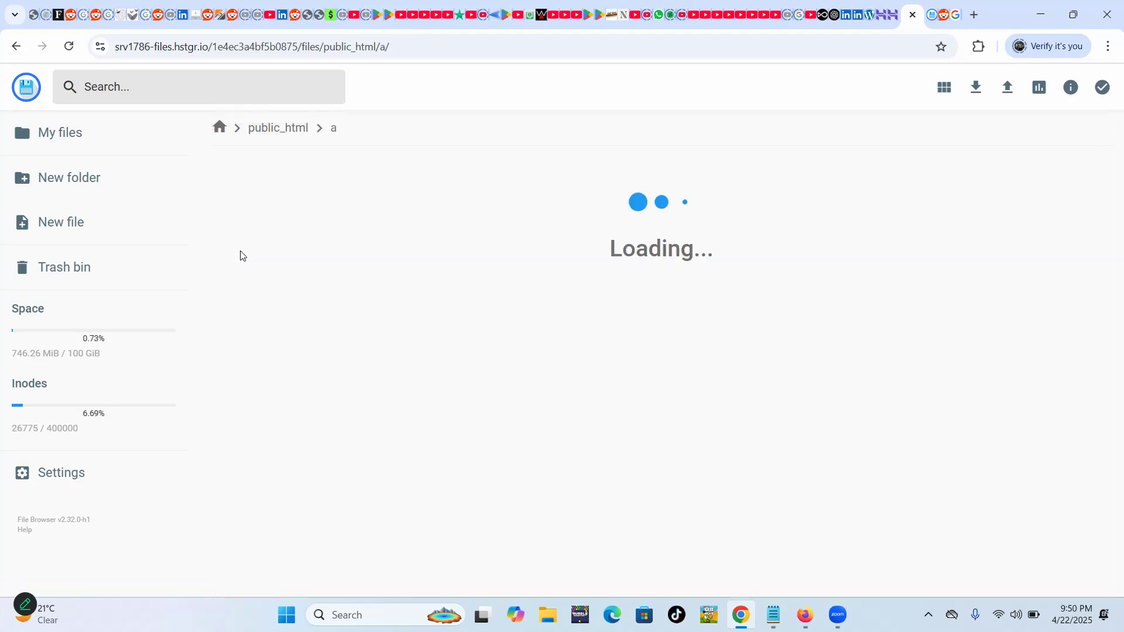
double_click(246, 219)
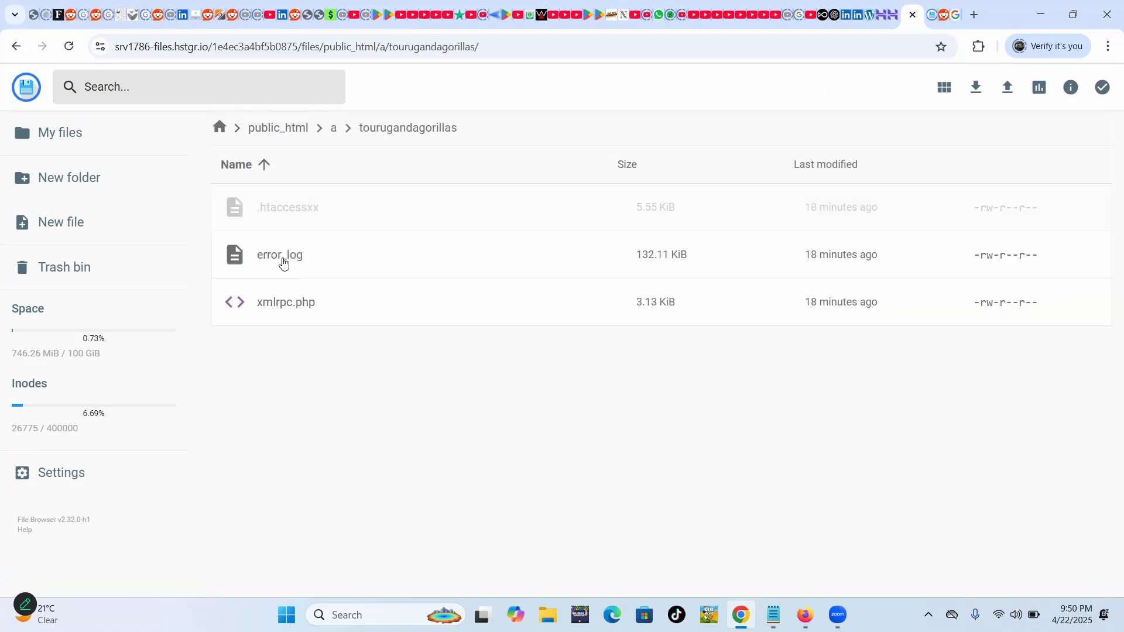
left_click(296, 299)
left_click(815, 89)
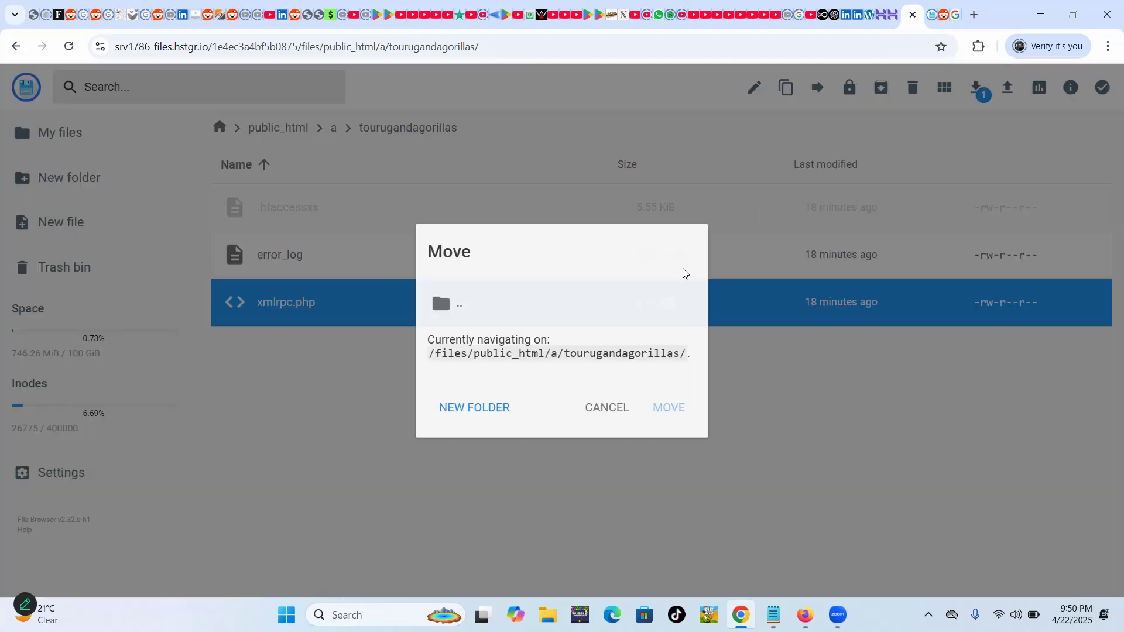
double_click(451, 308)
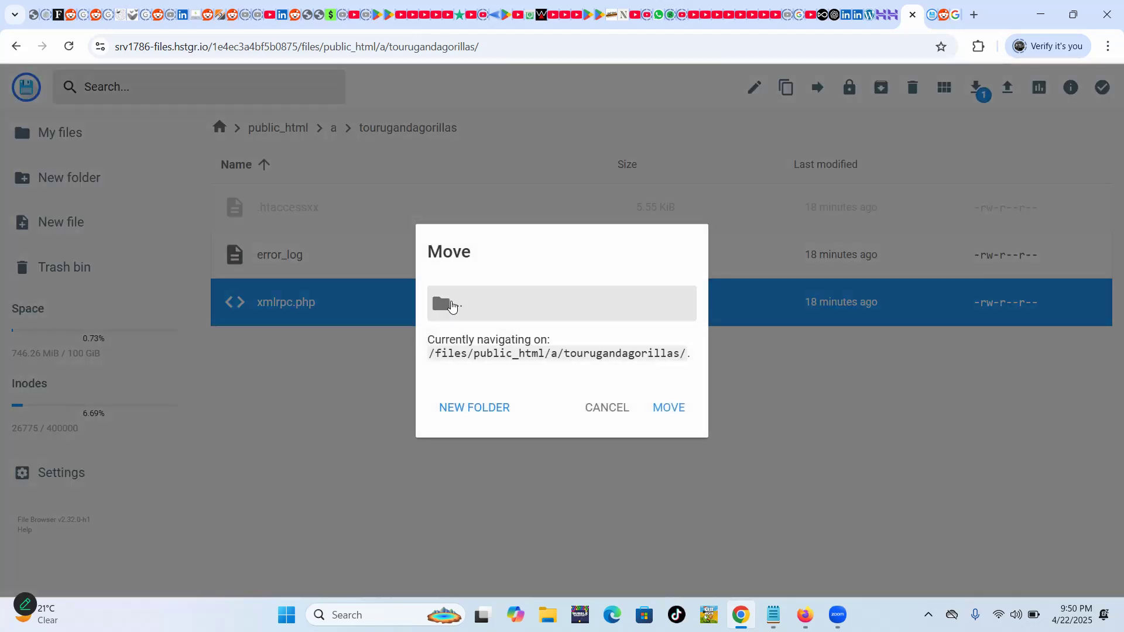
double_click(451, 301)
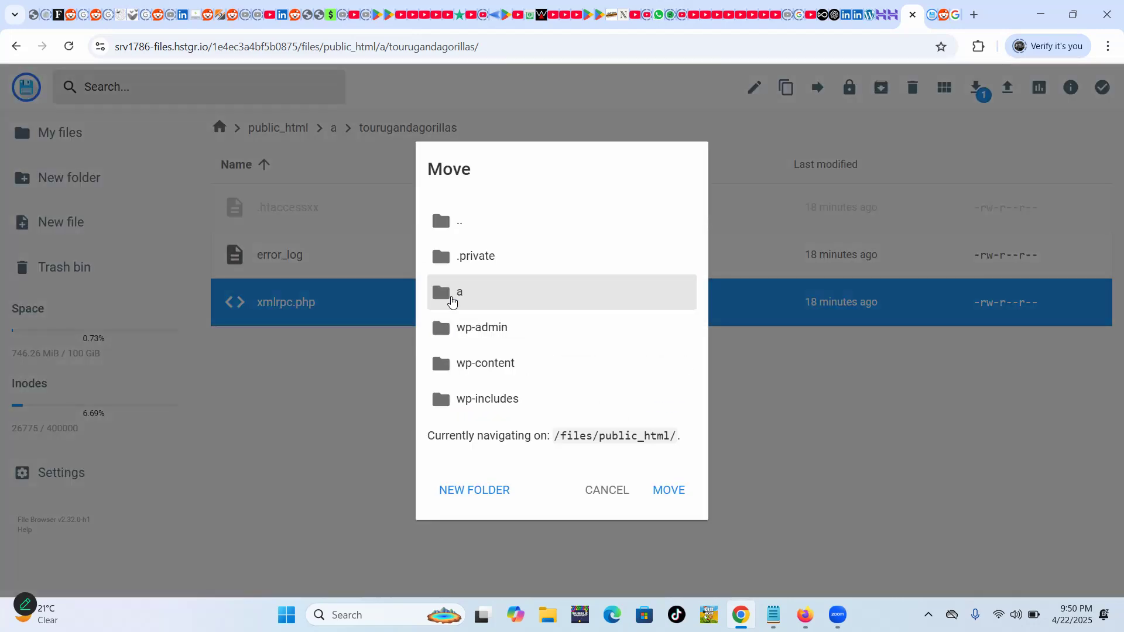
left_click_drag(672, 436, 553, 436)
left_click(654, 465)
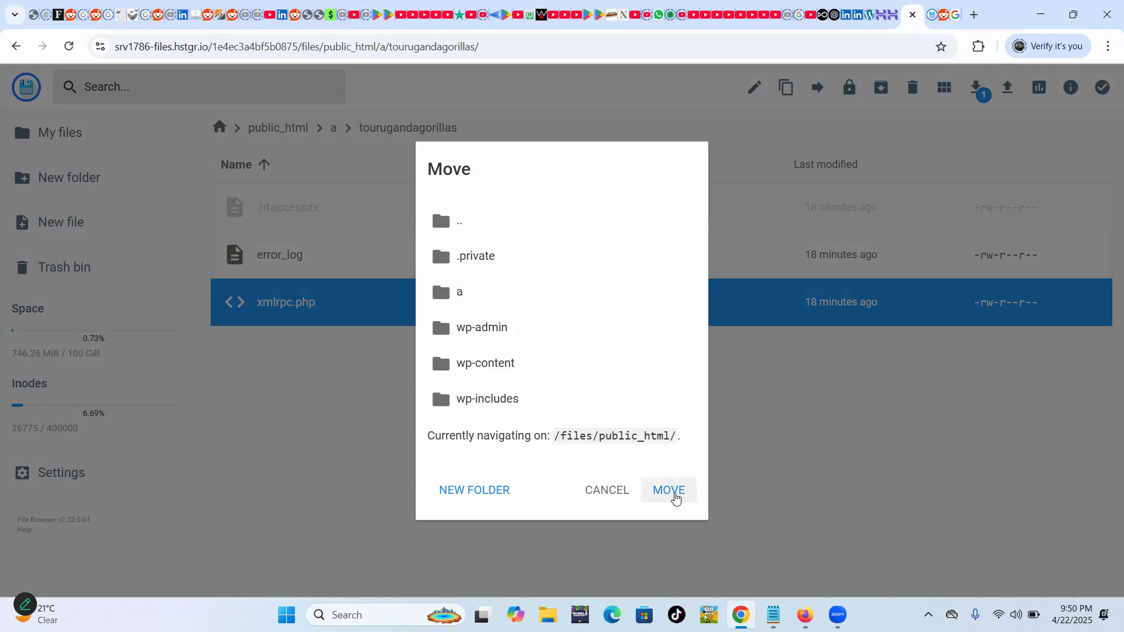
left_click(674, 493)
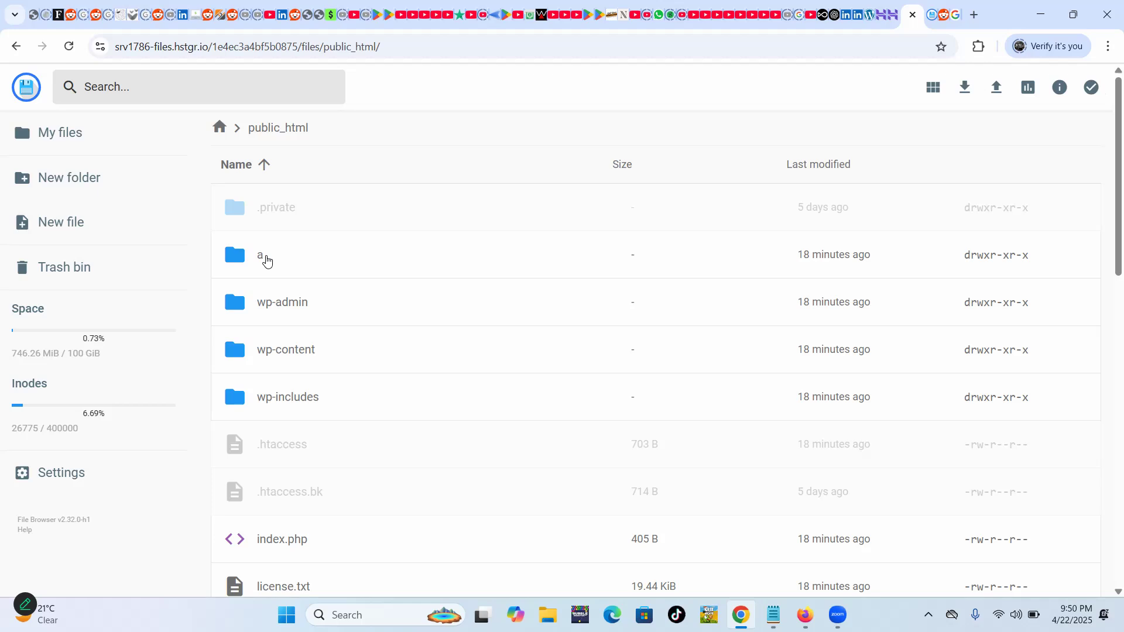
Reopen the a/tourugandagorillas folder to check the leftover files and reverse the name sort order.
double_click(272, 212)
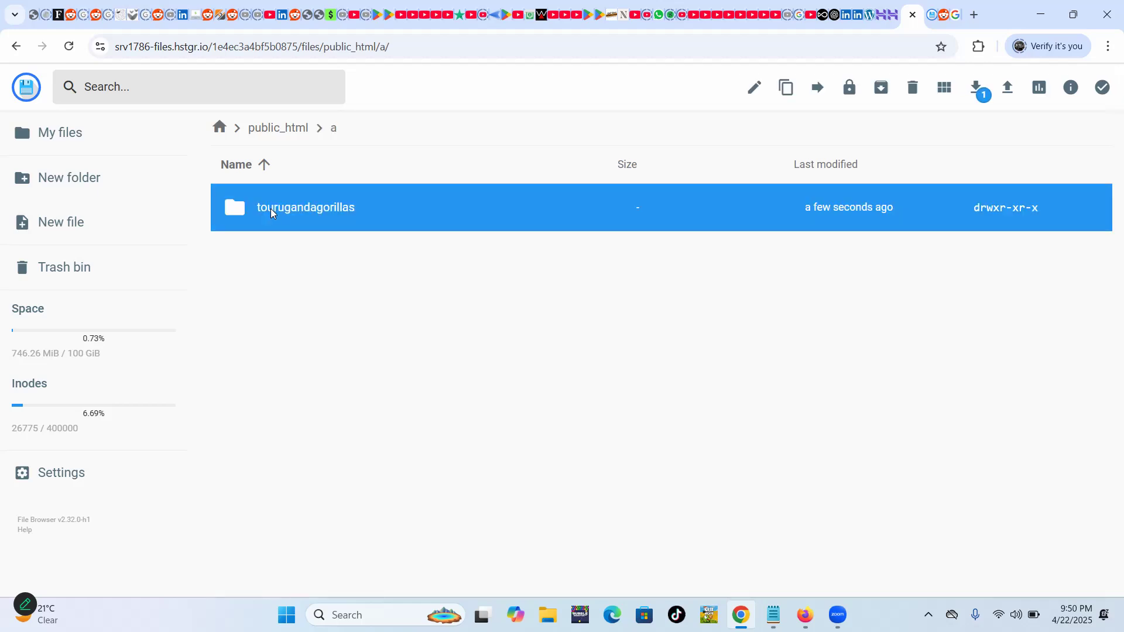
left_click(316, 275)
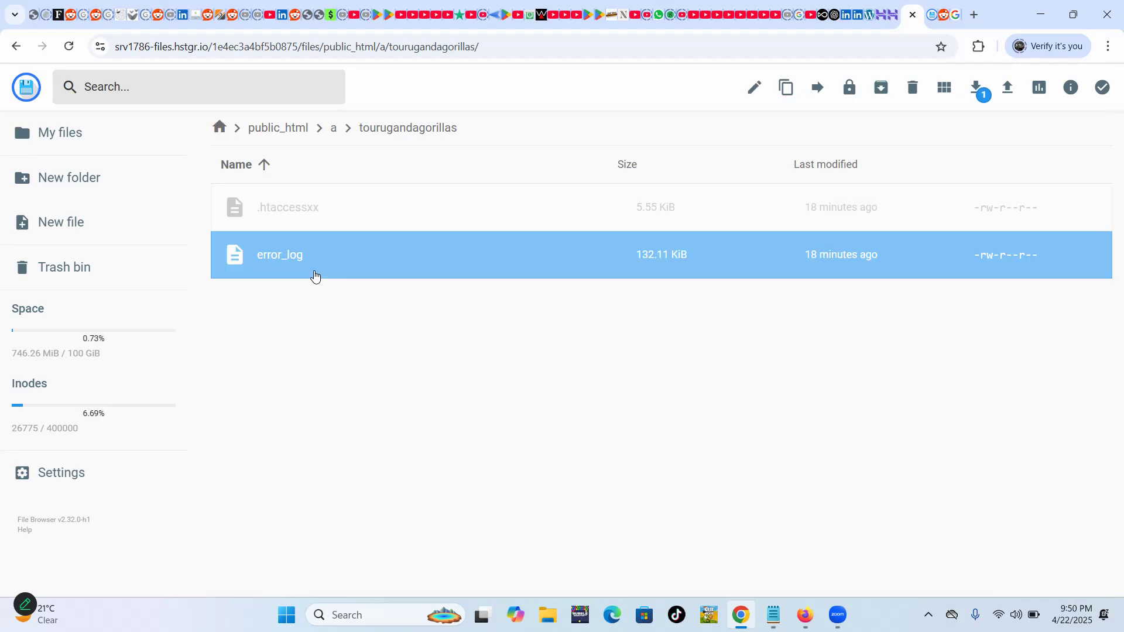
left_click(266, 165)
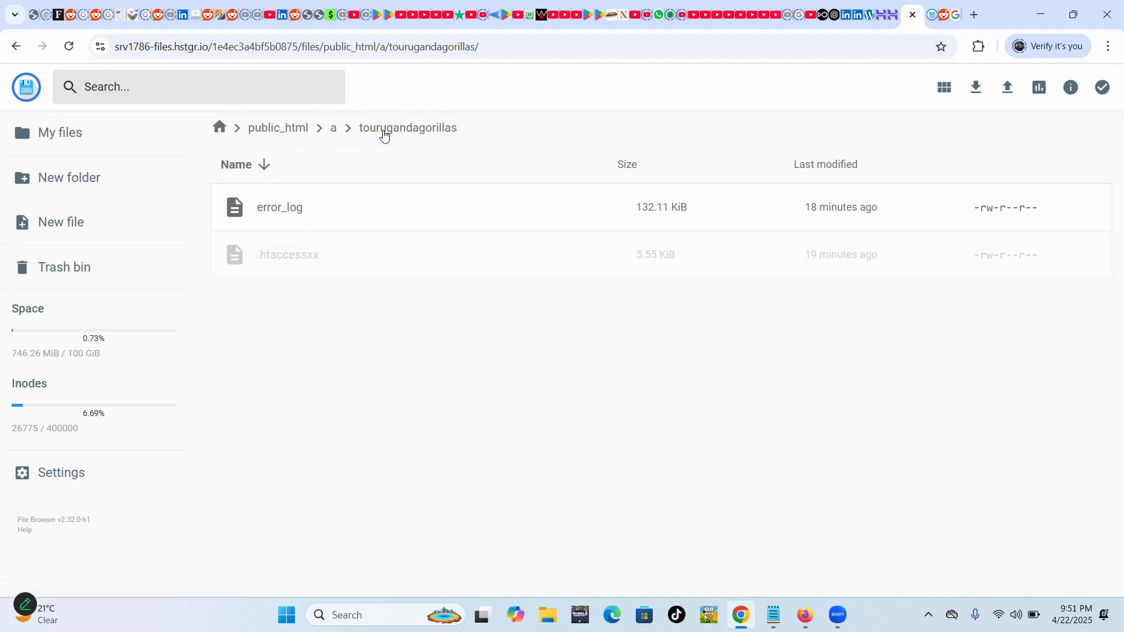
Delete the folder named a from public_html immediately, skipping the trash bin.
left_click(286, 129)
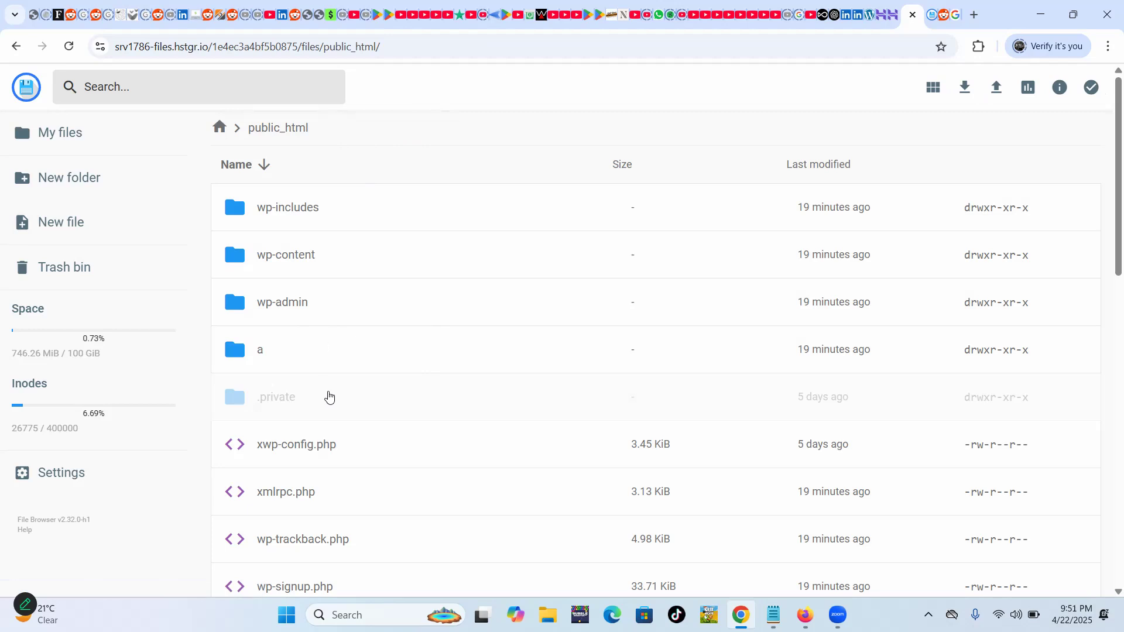
left_click(243, 349)
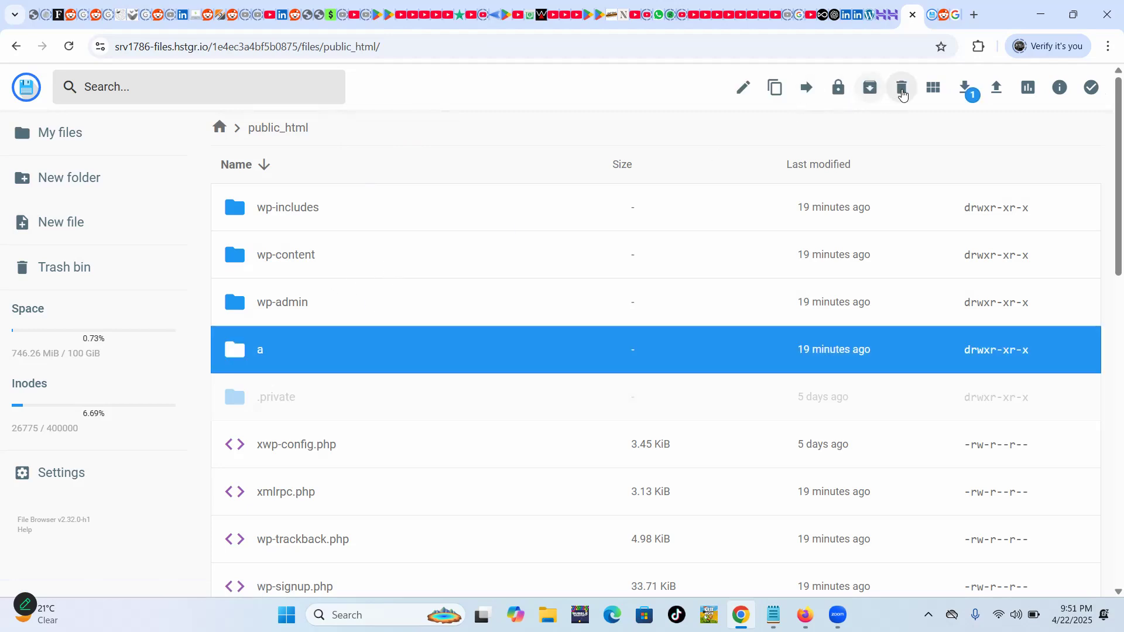
scroll(584, 409, "down", 7)
scroll(584, 409, "up", 8)
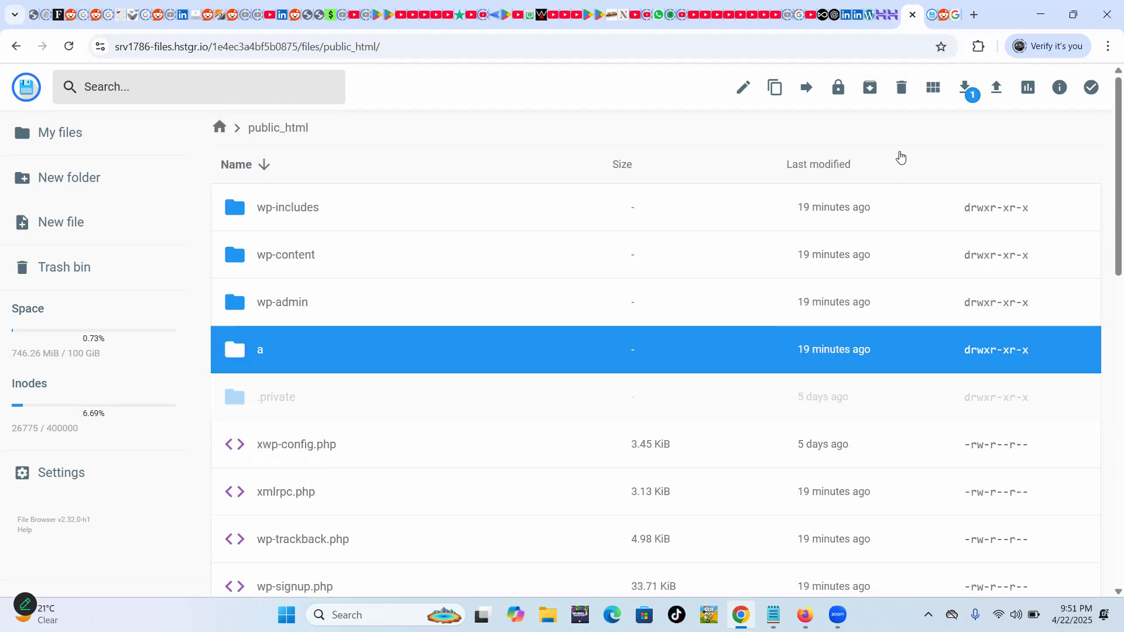
left_click(900, 88)
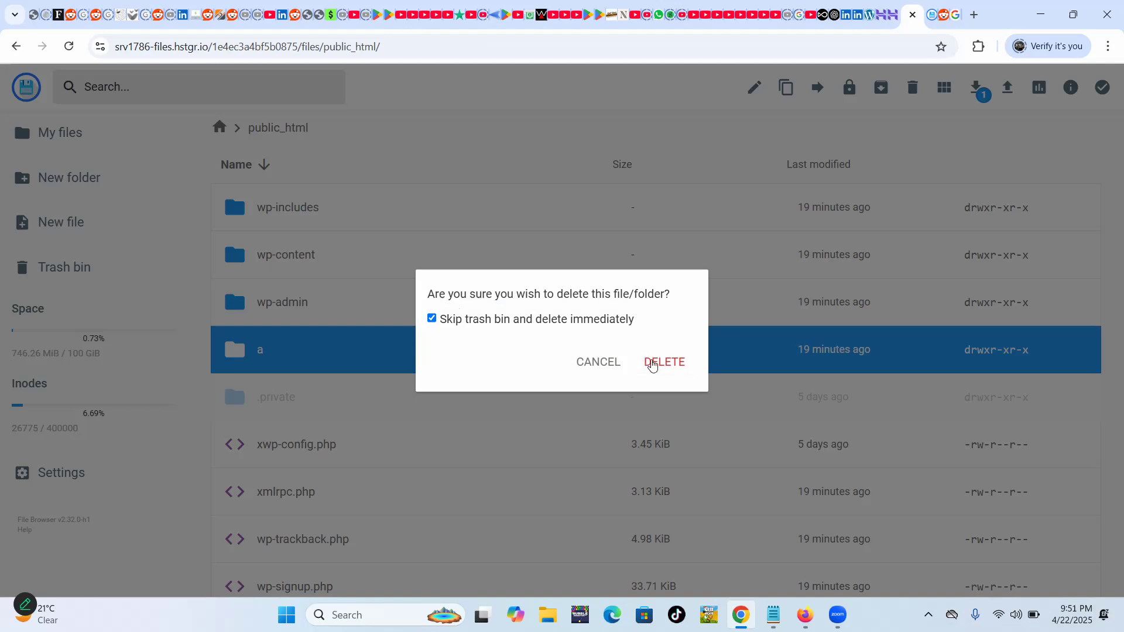
left_click(431, 319)
left_click(448, 319)
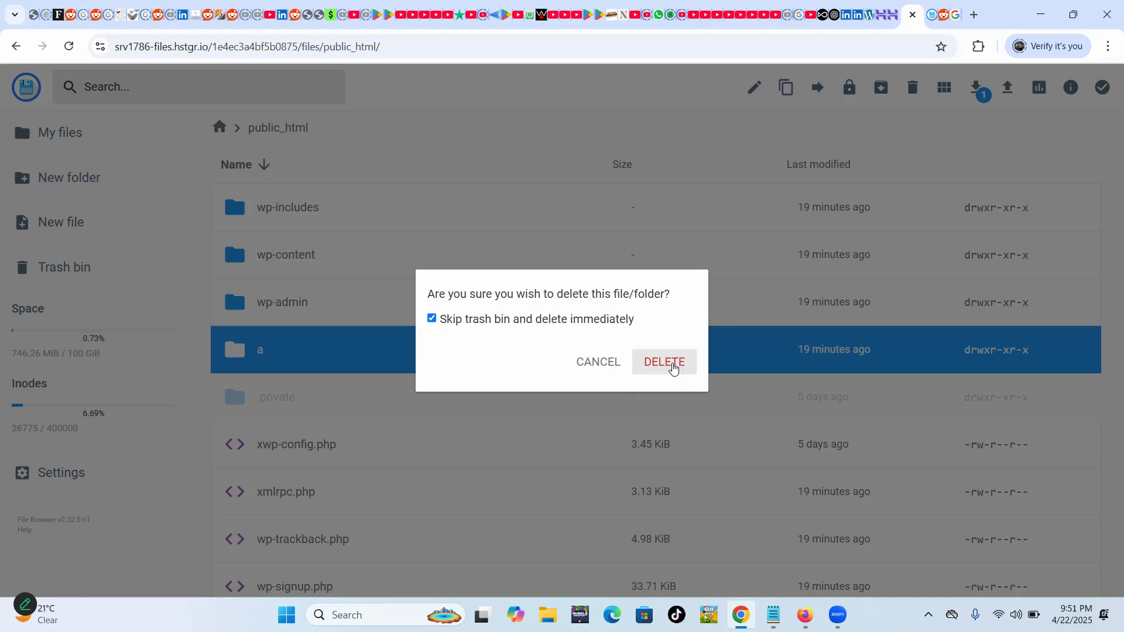
left_click(670, 365)
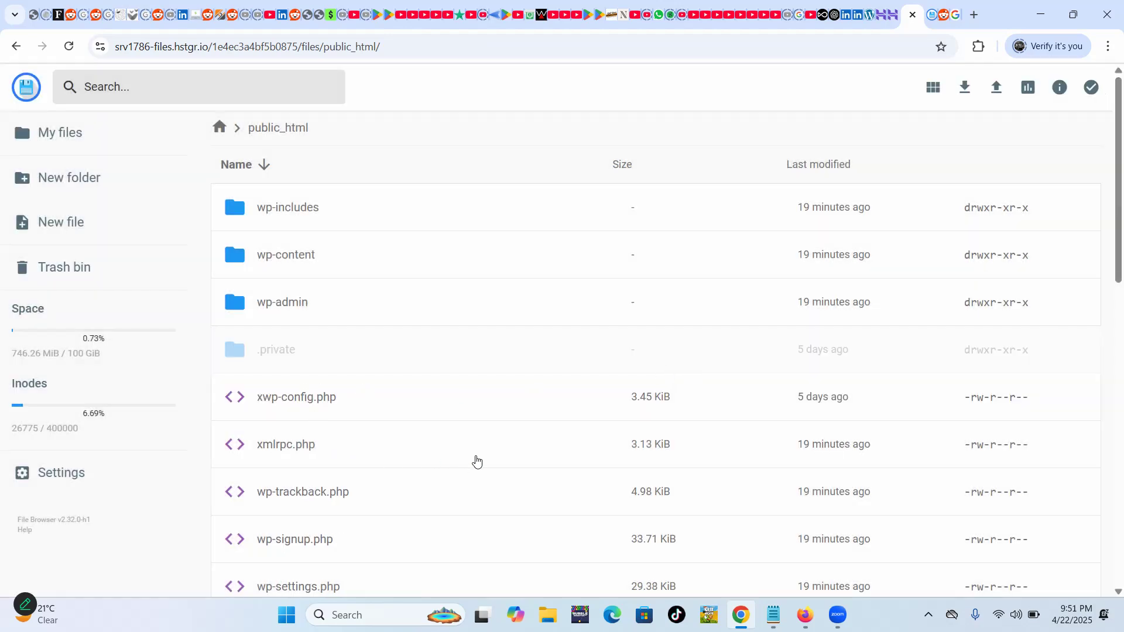
Delete tourugandagorillas.zip from public_html immediately, skipping the trash bin.
scroll(477, 461, "down", 10)
left_click(362, 333)
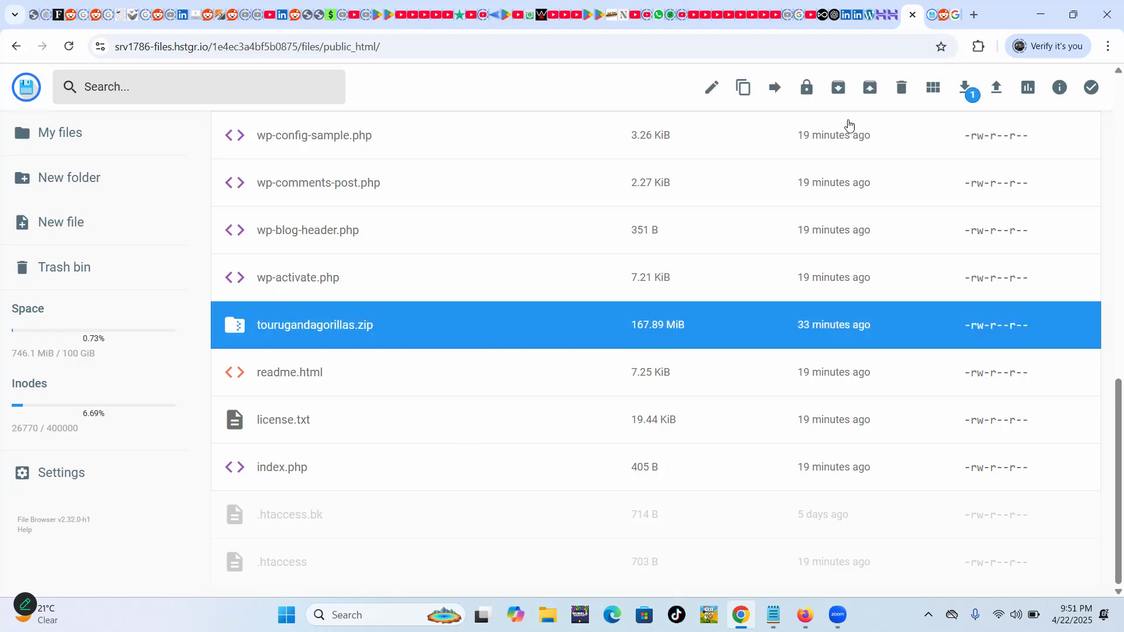
key("Delete")
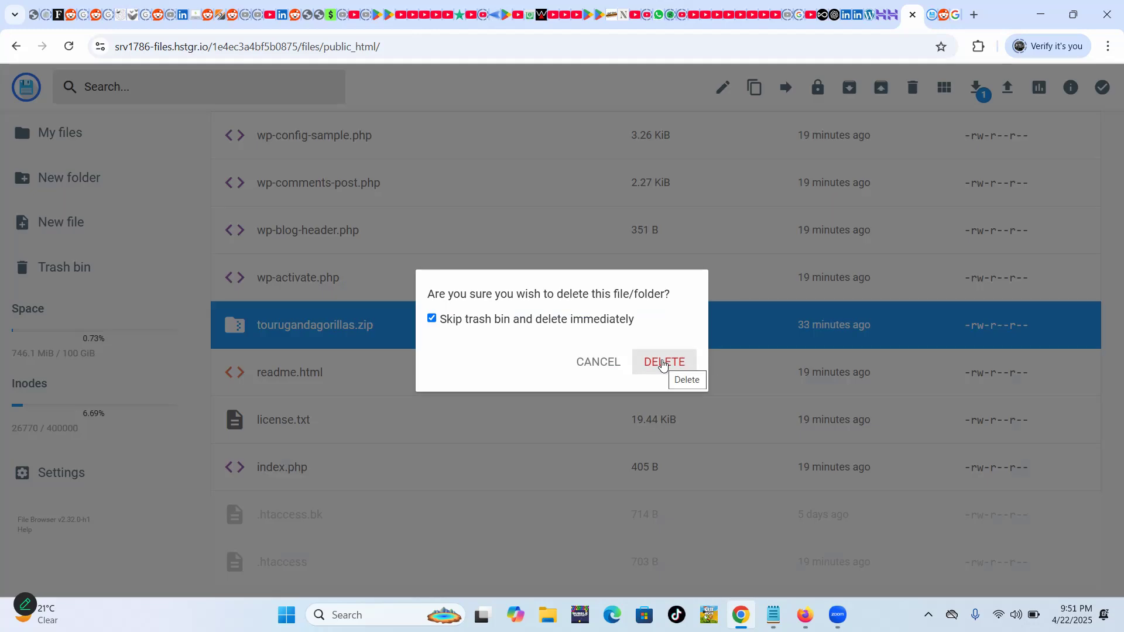
left_click(663, 365)
Review the complete list of WordPress folders and files in public_html after the cleanup.
scroll(697, 371, "up", 10)
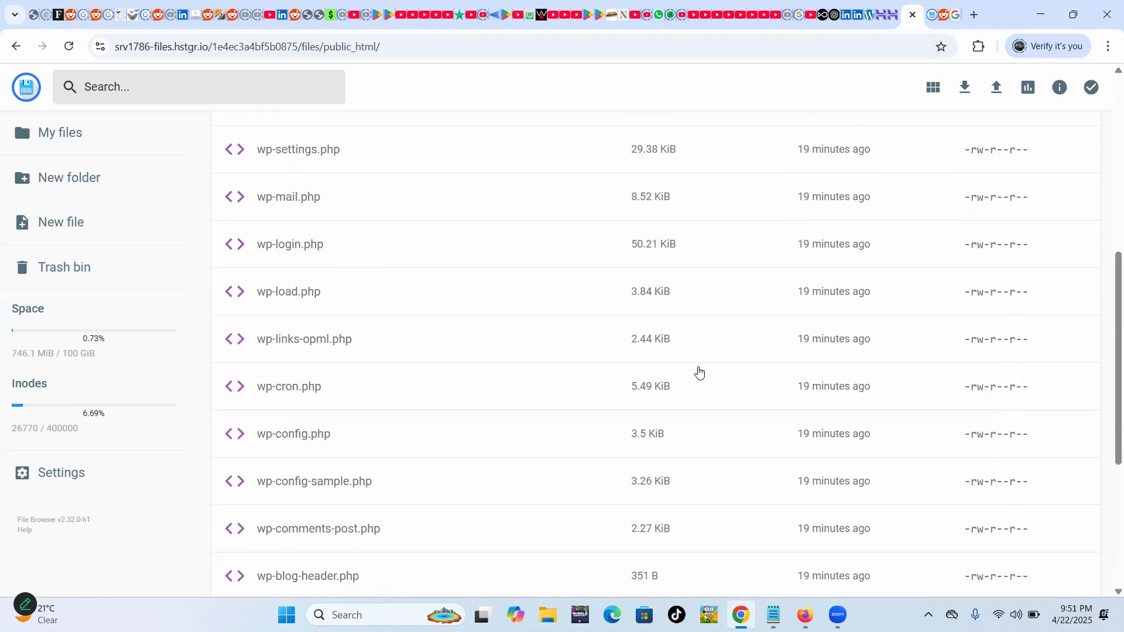
scroll(698, 371, "up", 2)
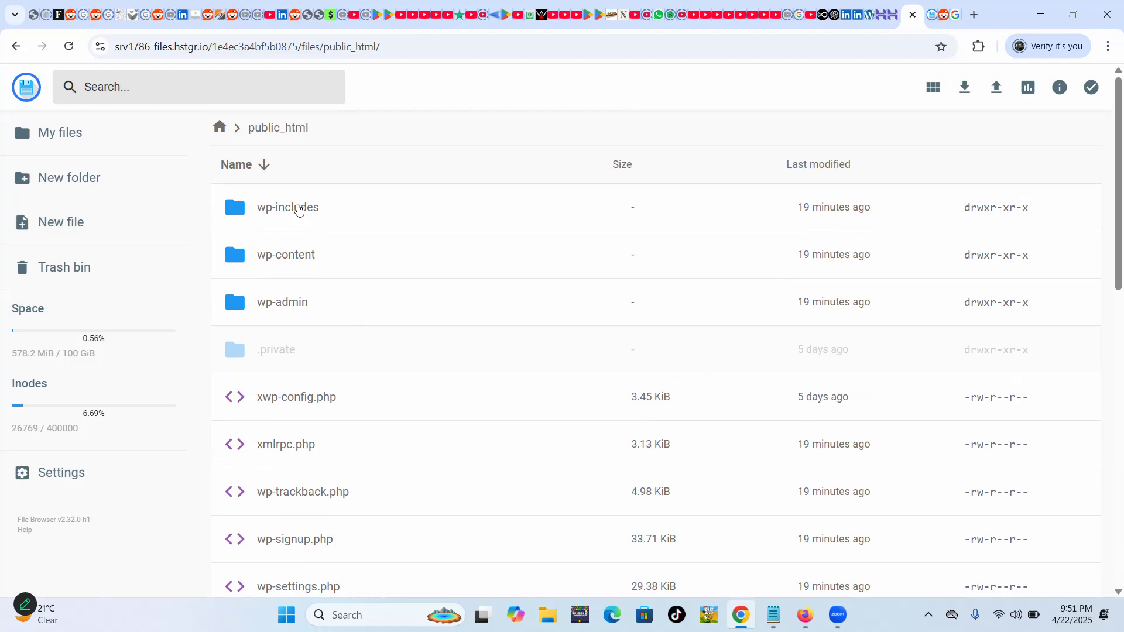
scroll(417, 436, "down", 10)
scroll(423, 430, "down", 3)
scroll(424, 425, "up", 11)
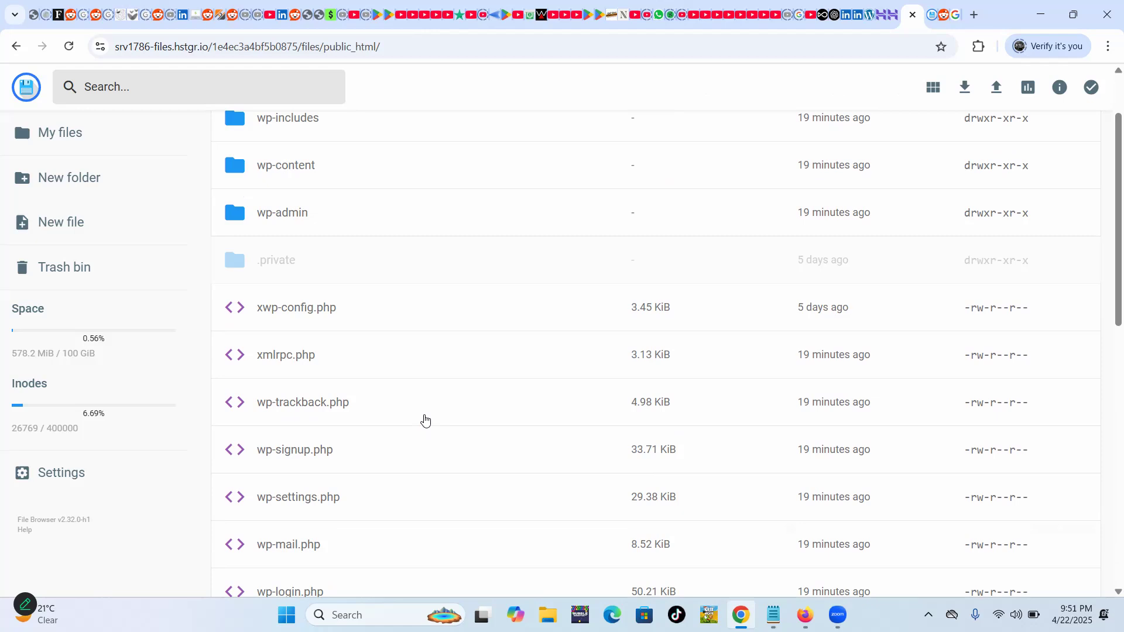
scroll(409, 404, "up", 2)
scroll(459, 408, "down", 3)
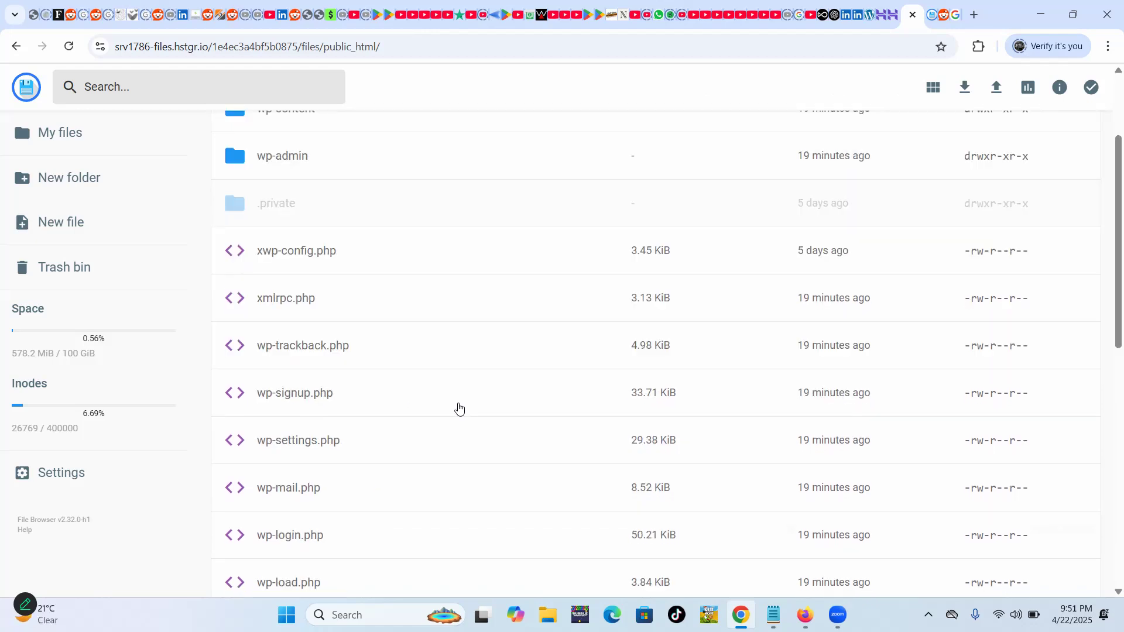
scroll(459, 407, "up", 3)
scroll(459, 408, "up", 1)
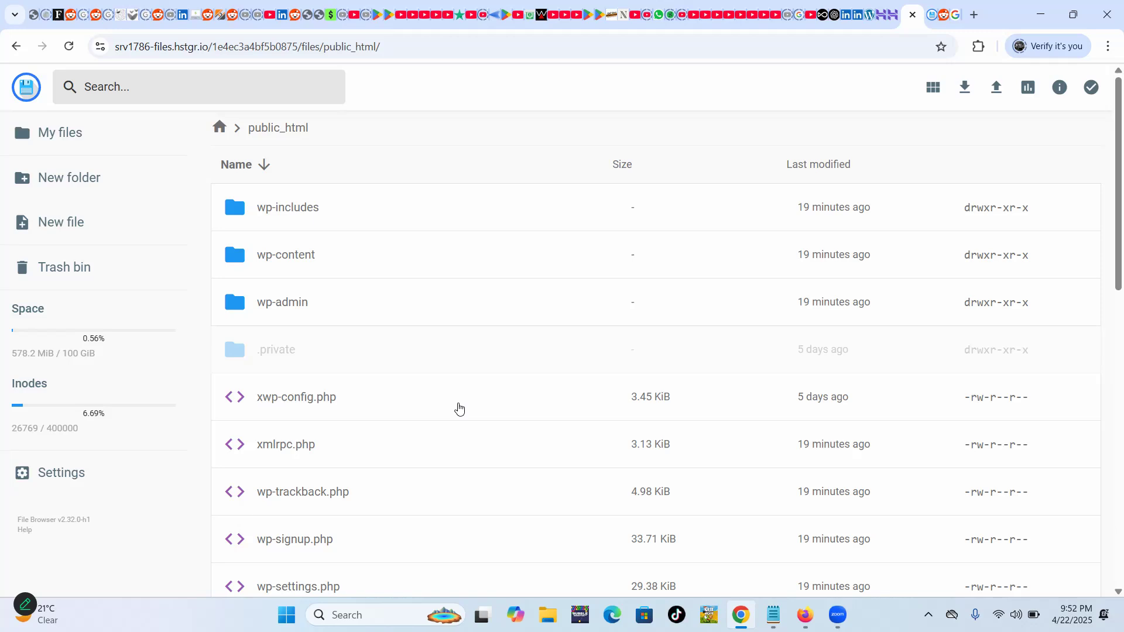
scroll(507, 389, "down", 5)
scroll(507, 389, "up", 5)
scroll(508, 389, "up", 1)
mouse_move(527, 105)
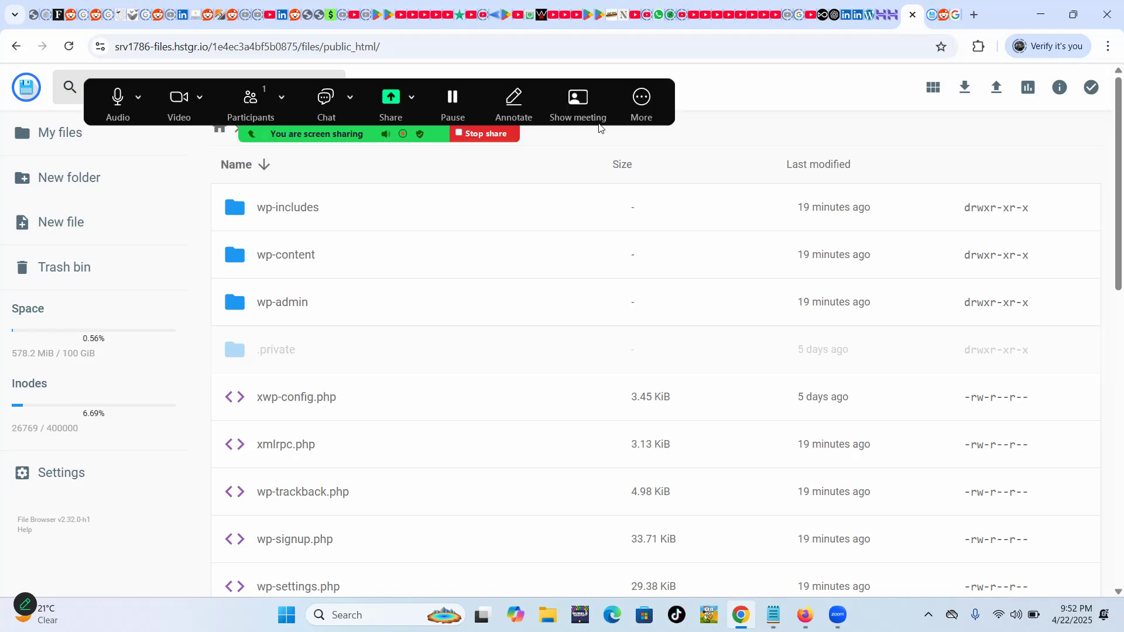